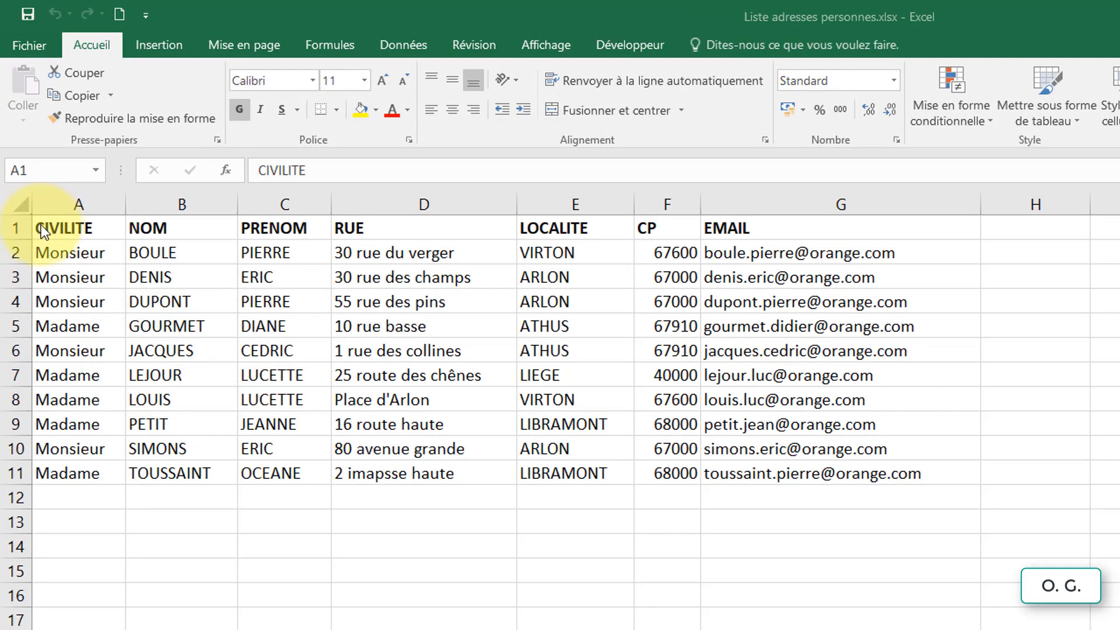
Step: Review the header cells of the address list, from NOM and PRENOM through RUE, LOCALITE, CP and EMAIL
left_click(152, 225)
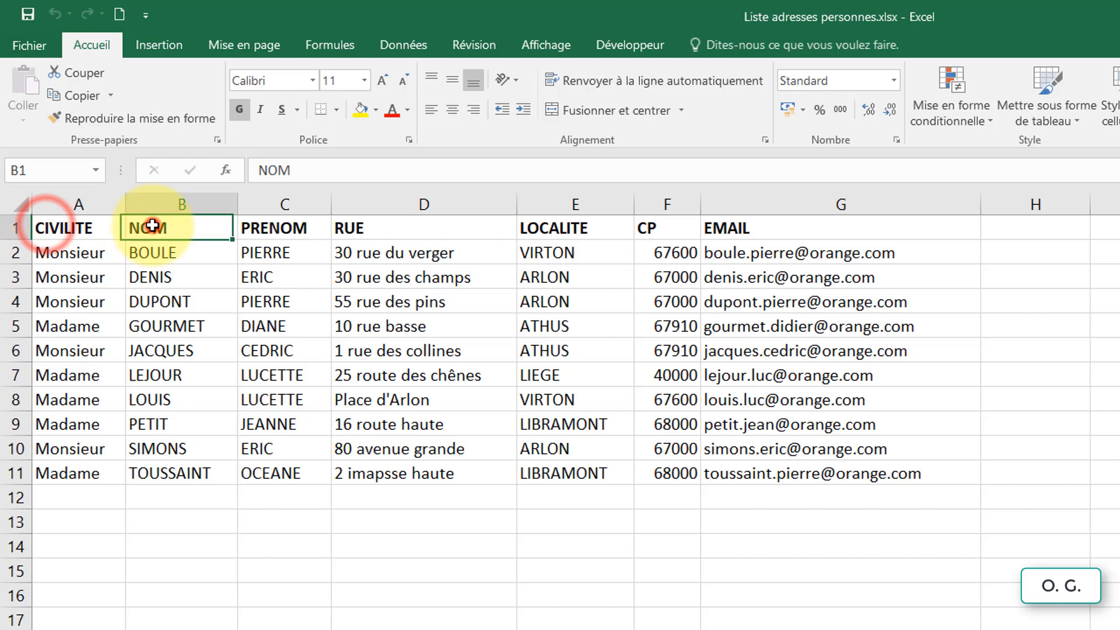
left_click(308, 227)
left_click(357, 226)
left_click(567, 227)
left_click(663, 227)
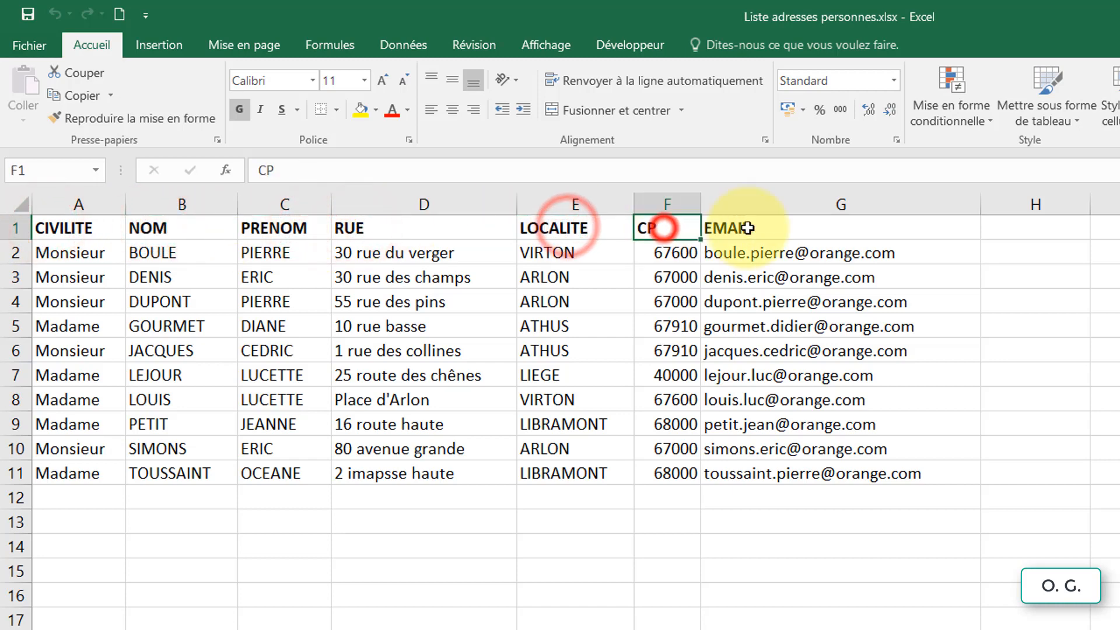
left_click(743, 228)
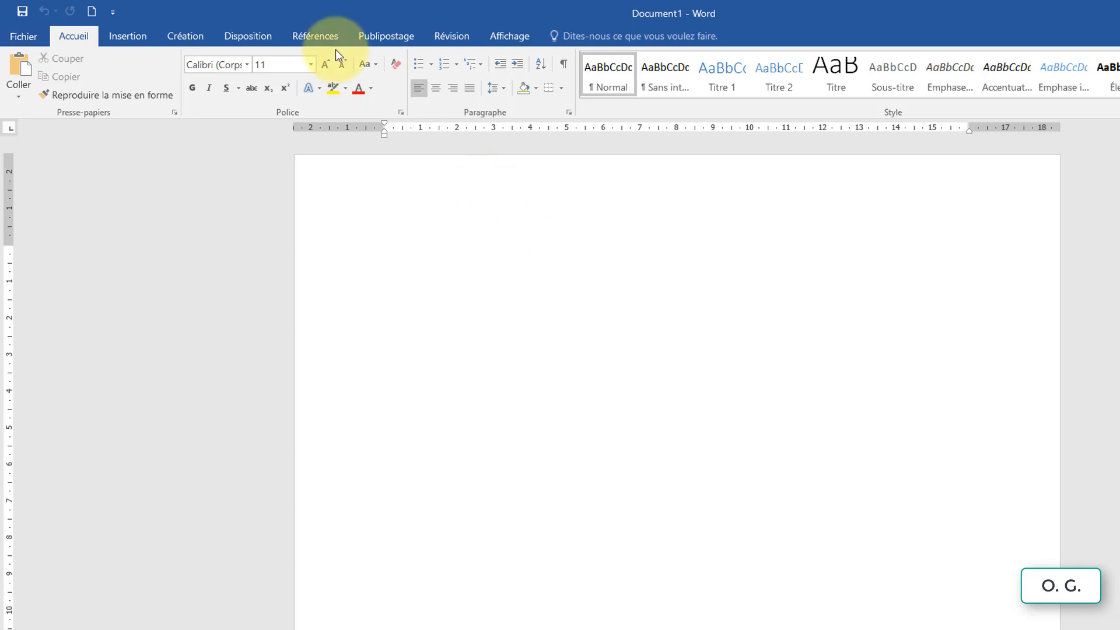
Step: In a blank Word document, start the step-by-step mail merge wizard for letters based on the current document and advance to recipient selection
left_click(373, 41)
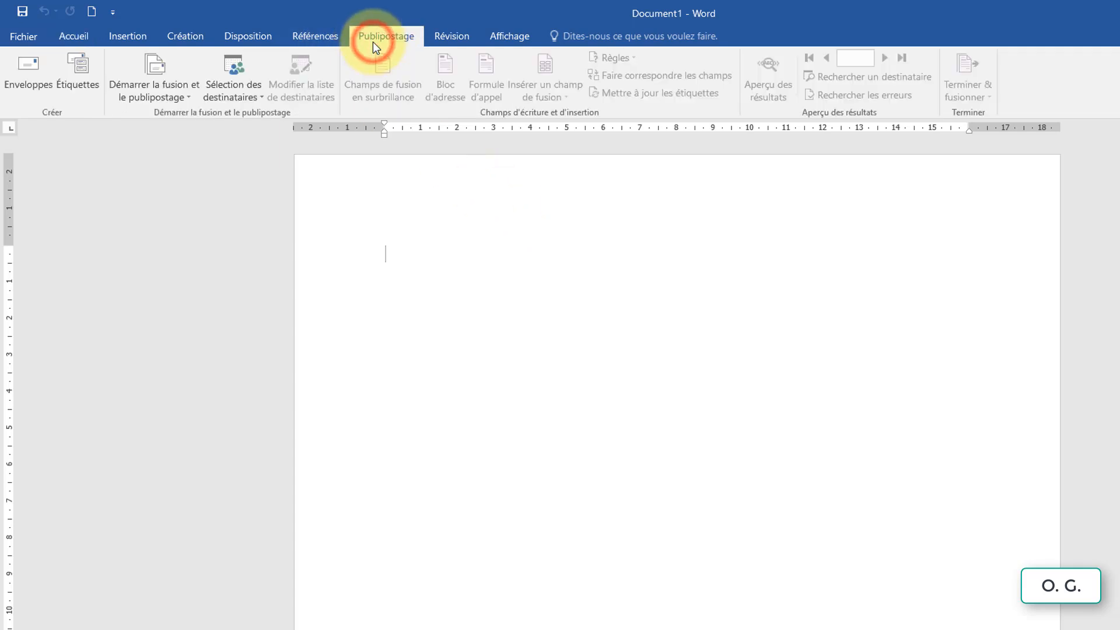
left_click(181, 99)
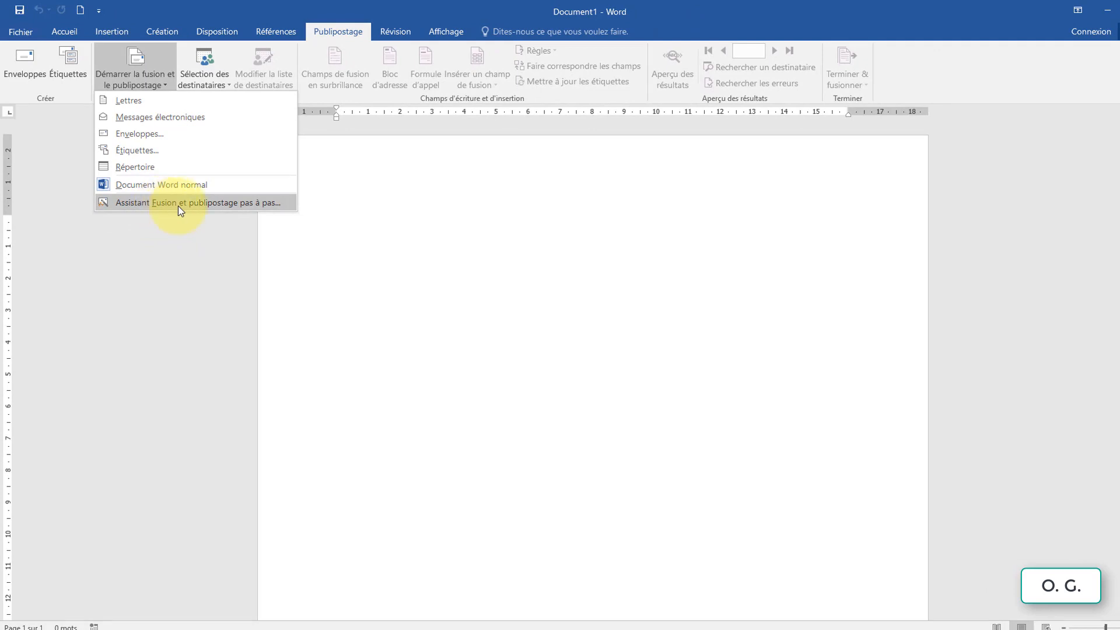
left_click(242, 206)
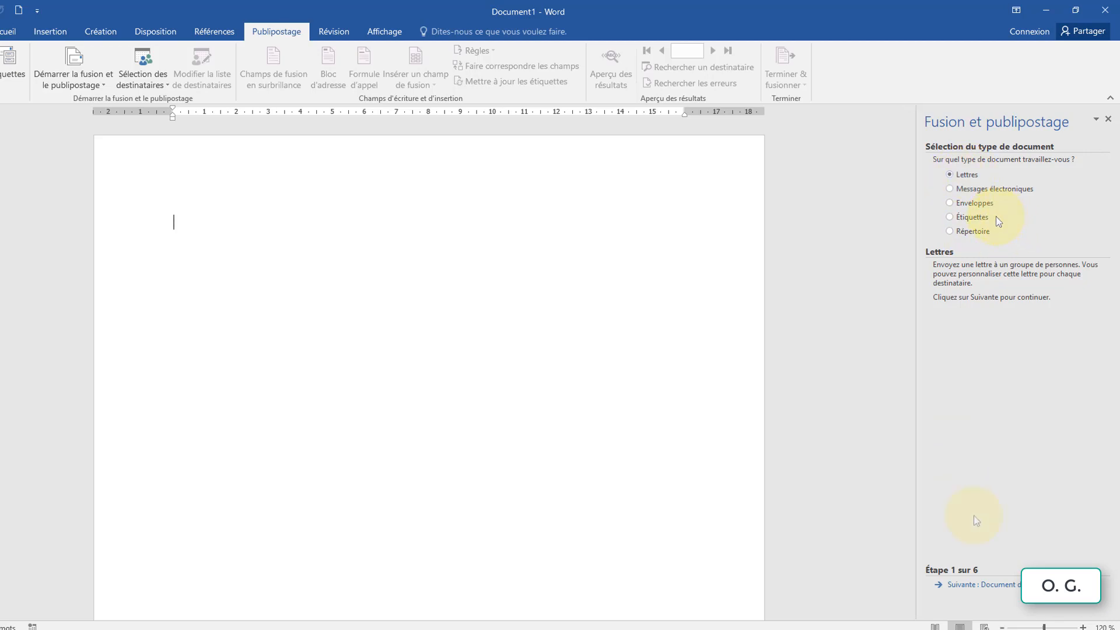
left_click(993, 589)
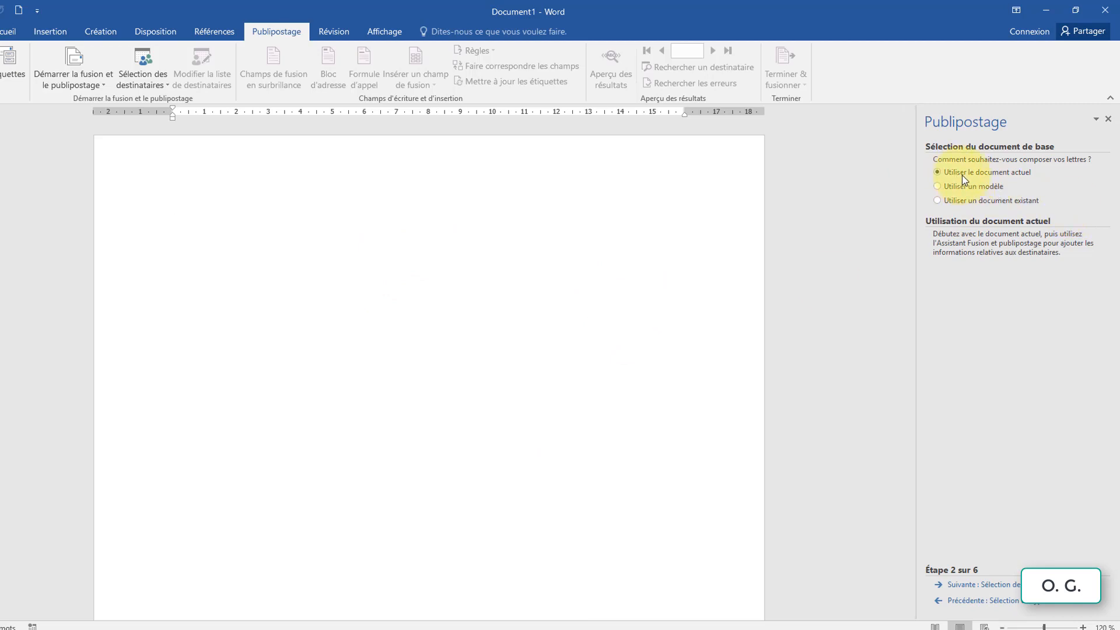
left_click(984, 586)
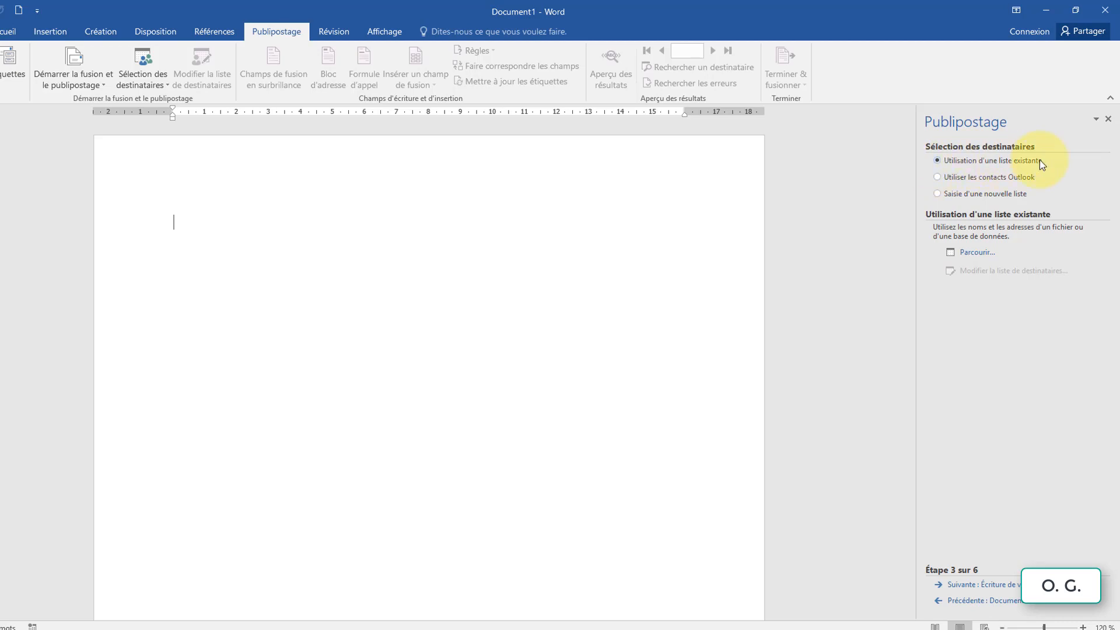
Step: Load the existing recipient list from Liste adresses personnes.xlsx, using the table 'Liste des personnes$' with its first row as column headers
left_click(974, 262)
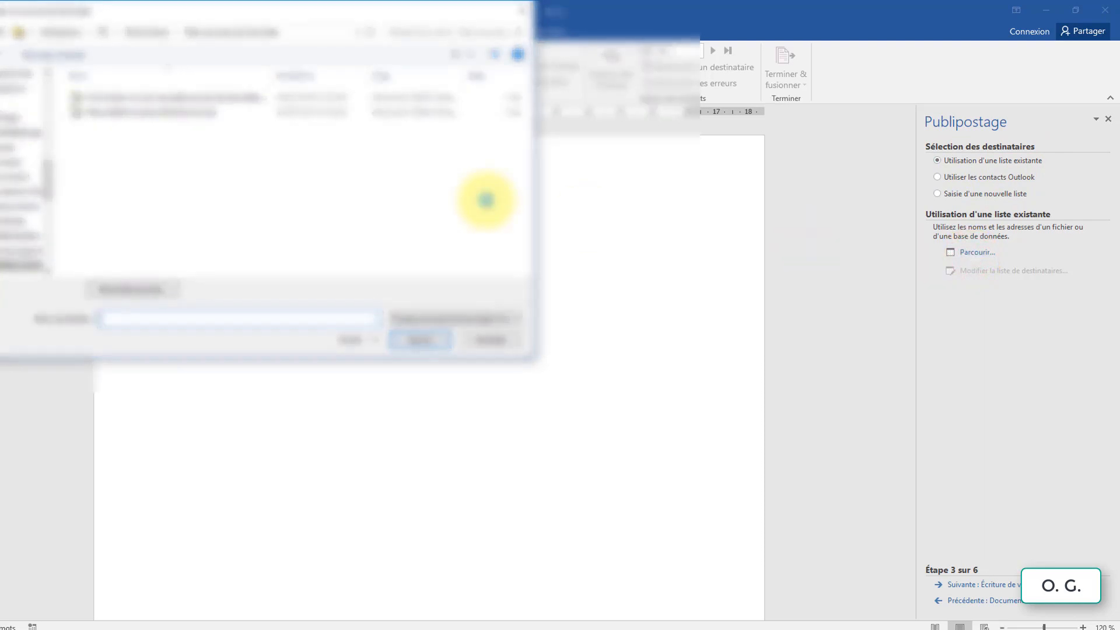
left_click(47, 93)
left_click(44, 90)
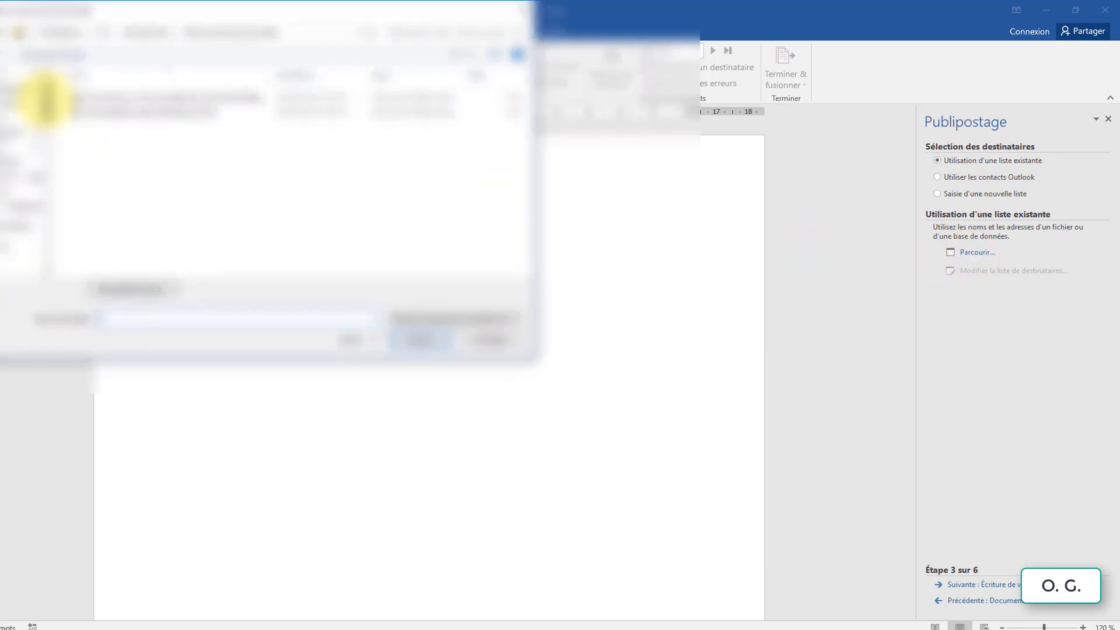
left_click_drag(48, 102, 48, 93)
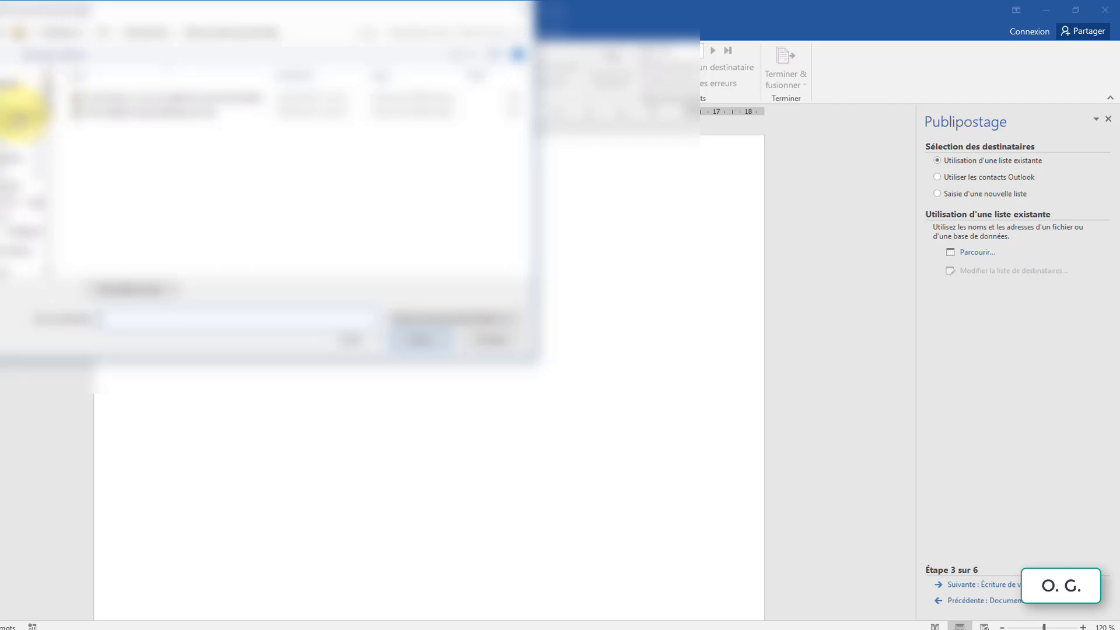
left_click(9, 121)
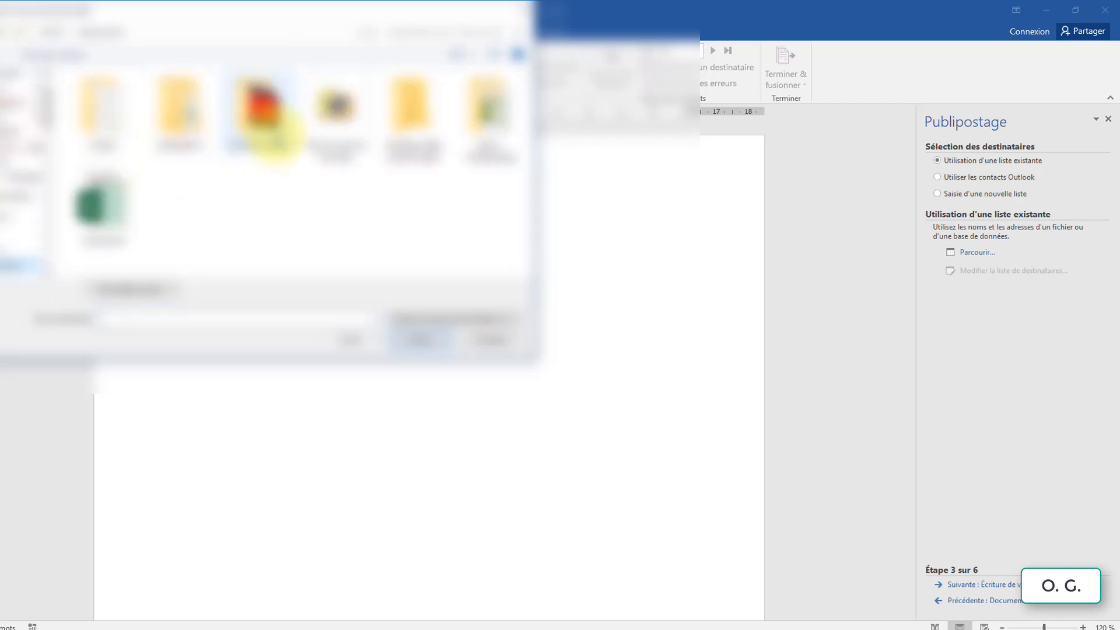
double_click(470, 125)
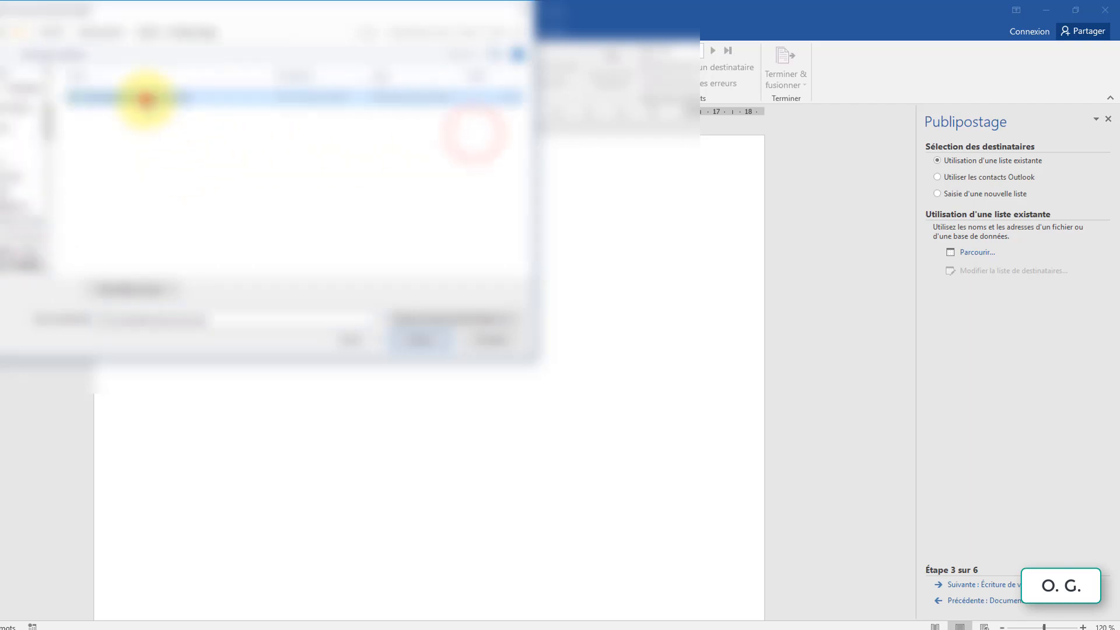
double_click(146, 99)
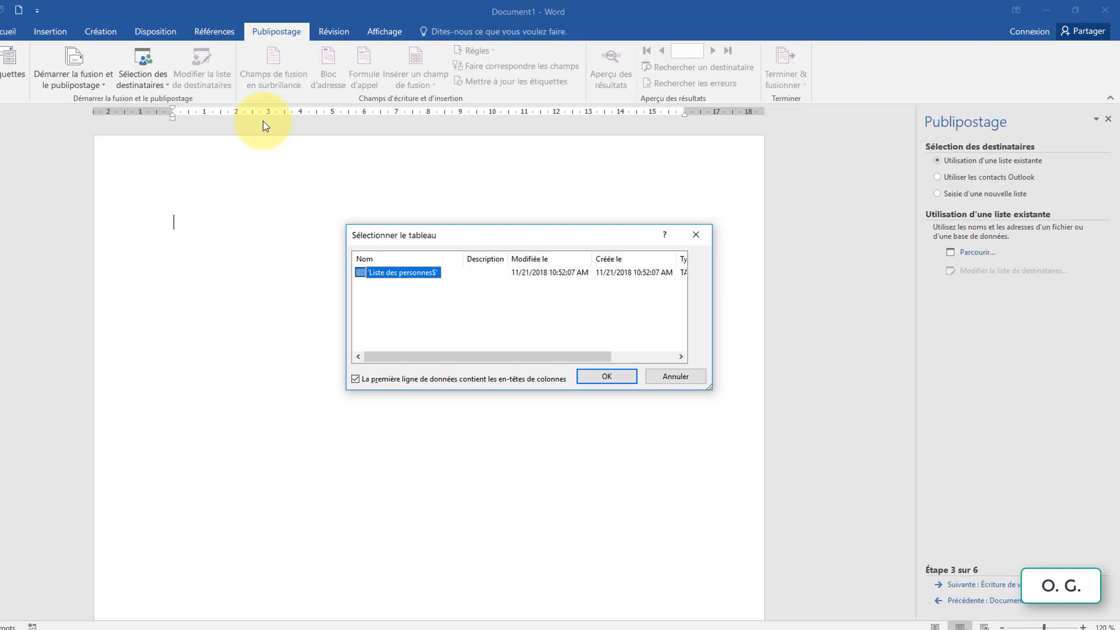
left_click(376, 274)
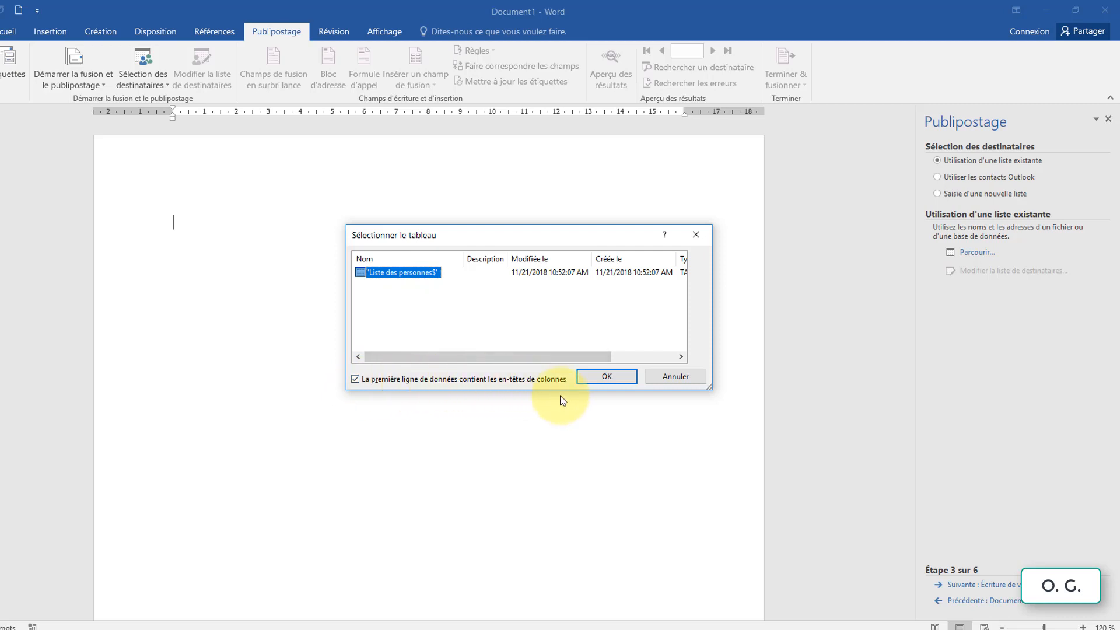
left_click(607, 378)
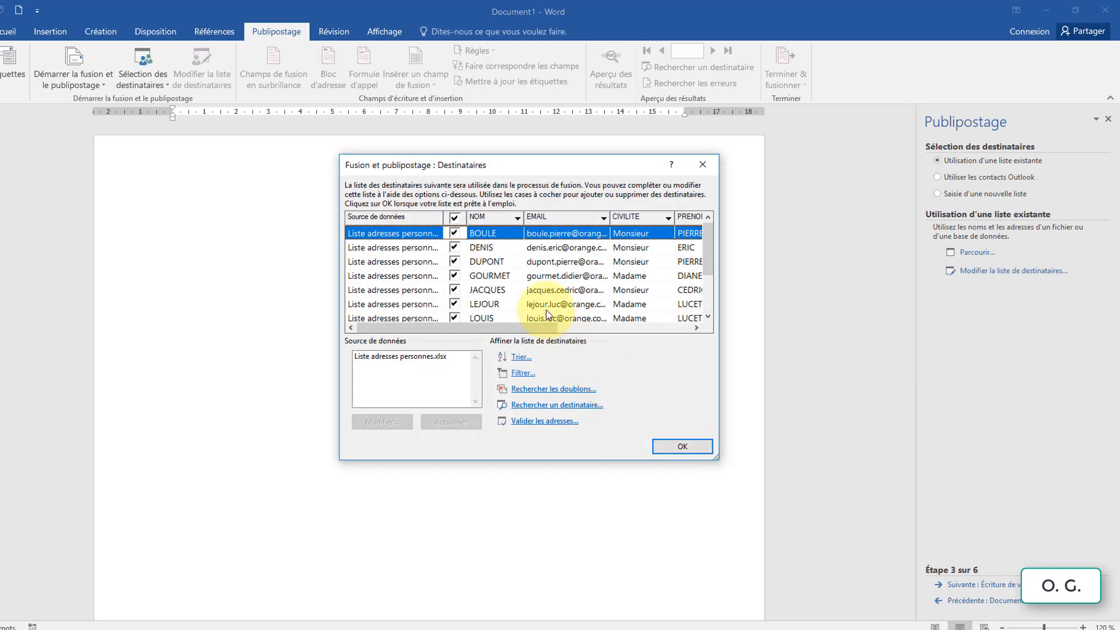
Step: Review the rows and columns of the merge recipients and accept the list with all recipients included
mouse_move(711, 247)
left_mouse_down()
mouse_move(713, 300)
mouse_move(704, 234)
left_mouse_up()
left_click_drag(526, 331, 695, 324)
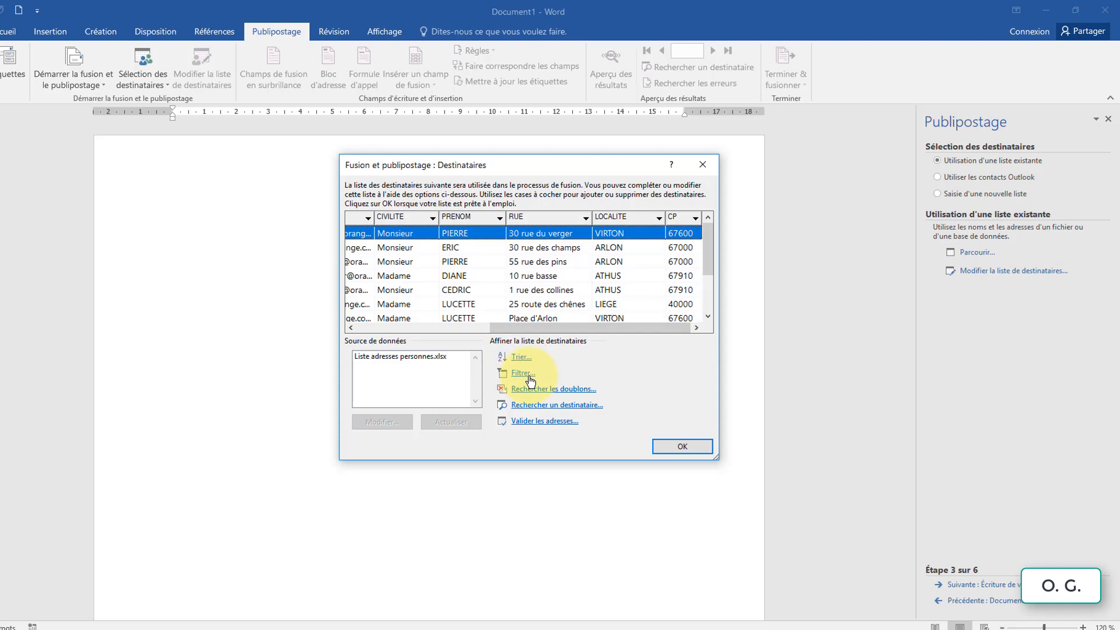
left_click(681, 447)
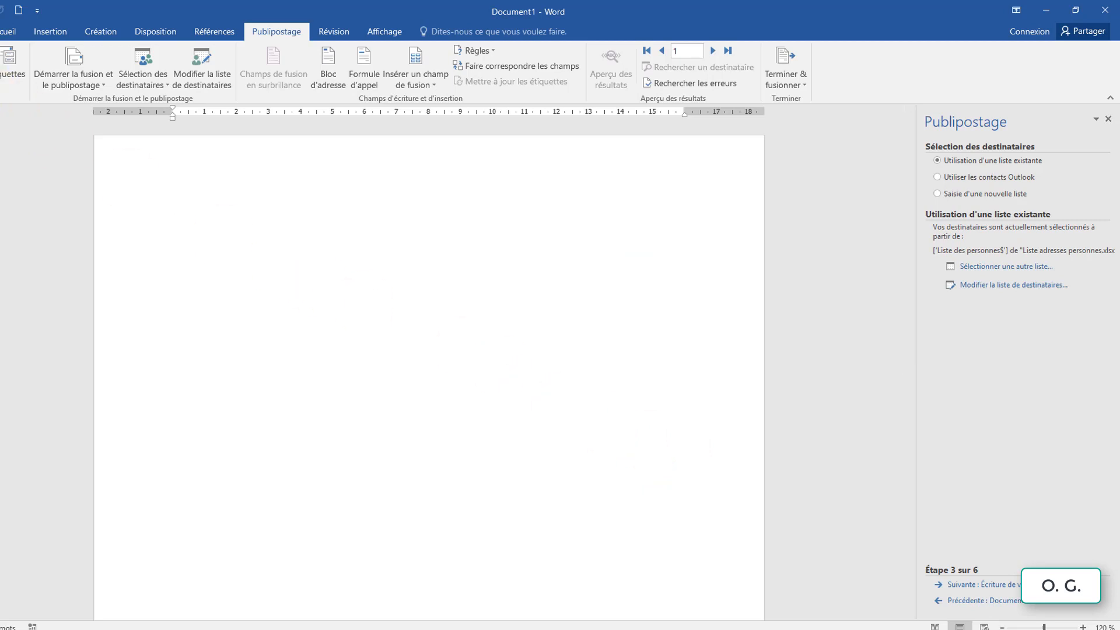
Step: Save the document as test_publipostage in the Word - Publipostage folder
left_click(1, 31)
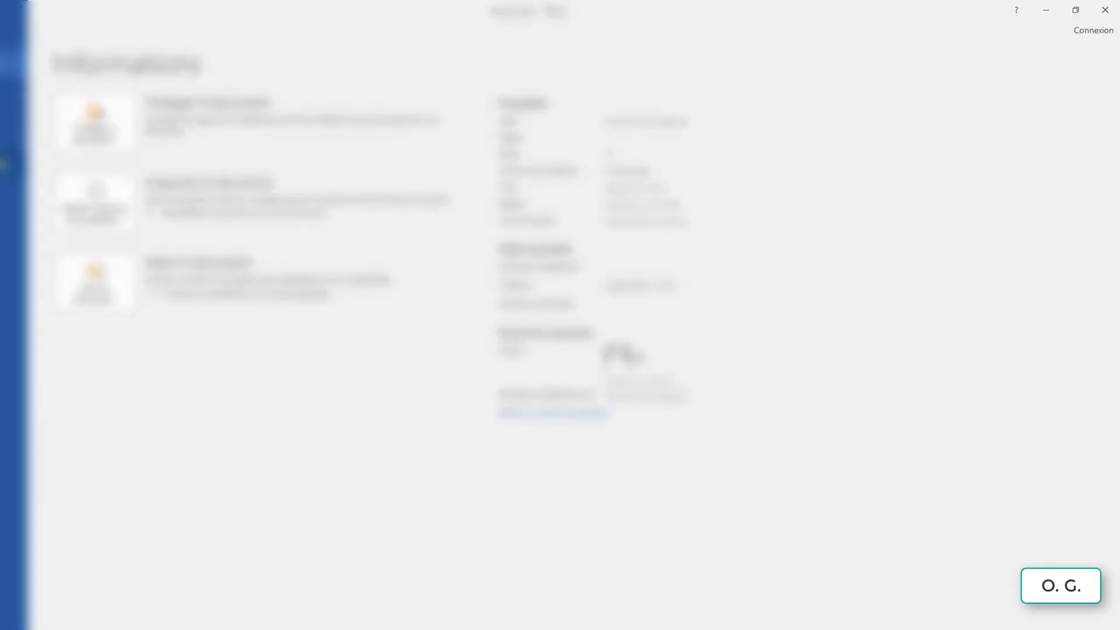
left_click(6, 166)
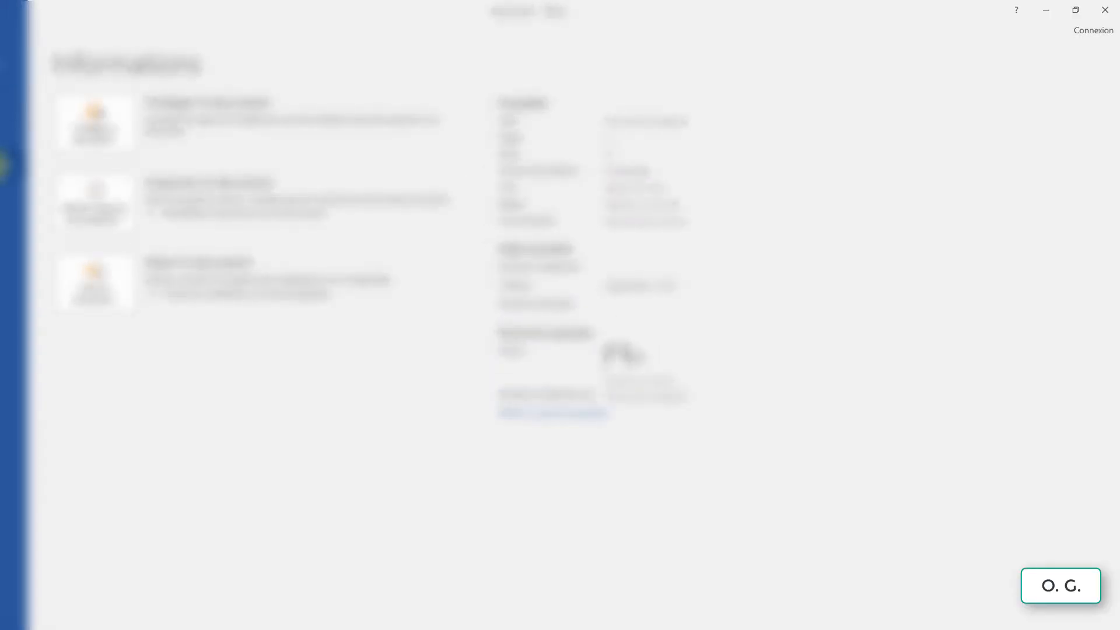
left_click(127, 222)
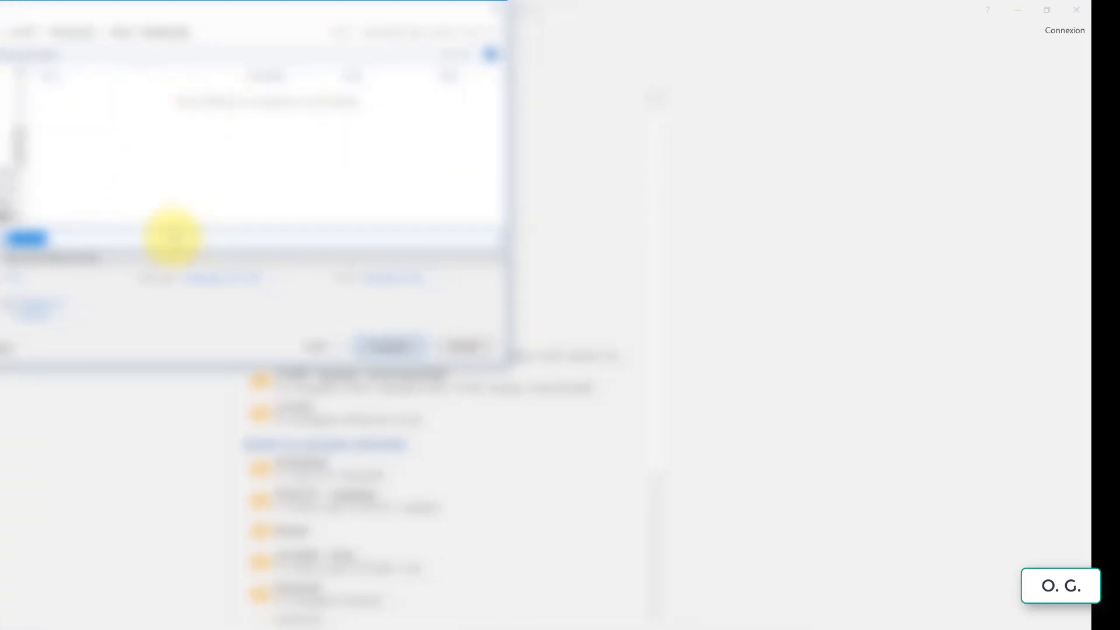
left_click(172, 236)
type("test_p")
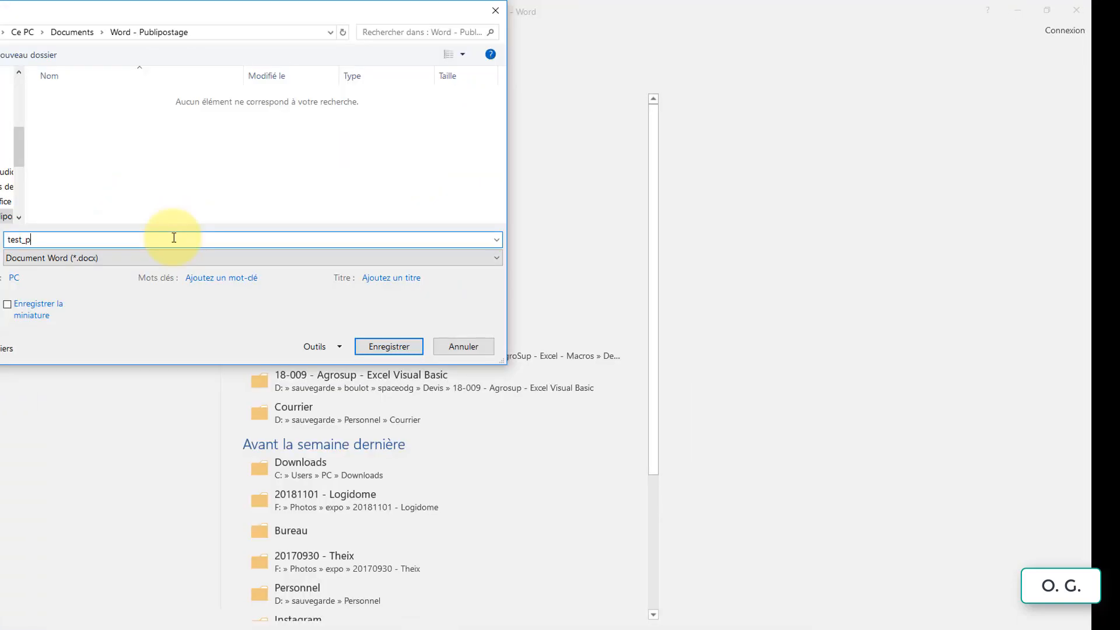
type("ublipostage")
key("Return")
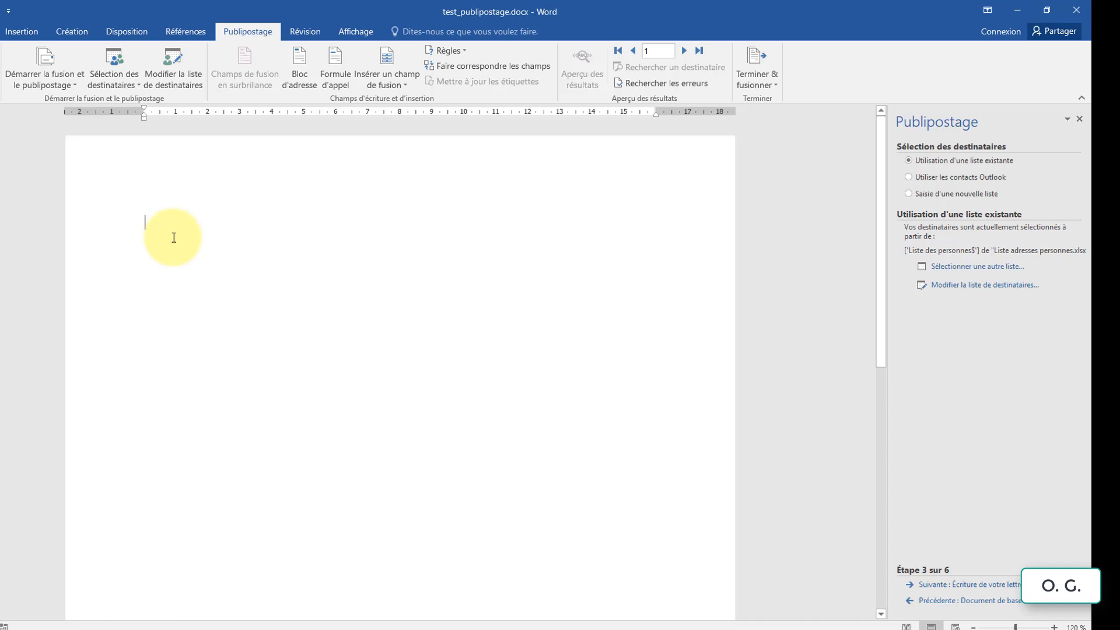
Step: Check the available merge fields and right-align the empty first line of the letter
left_click(394, 87)
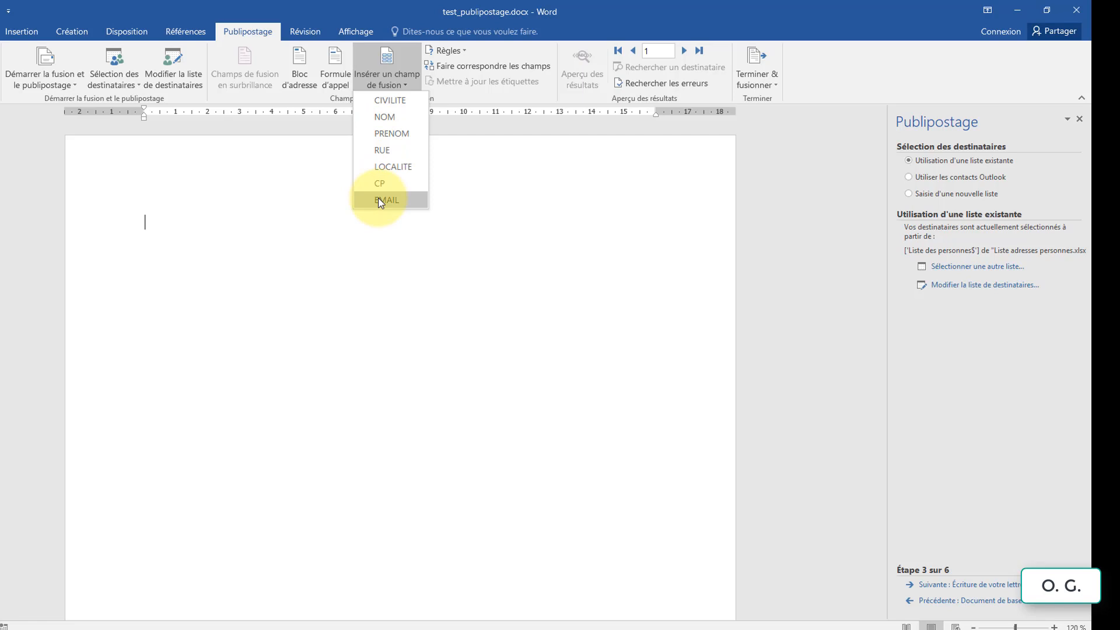
left_click(263, 216)
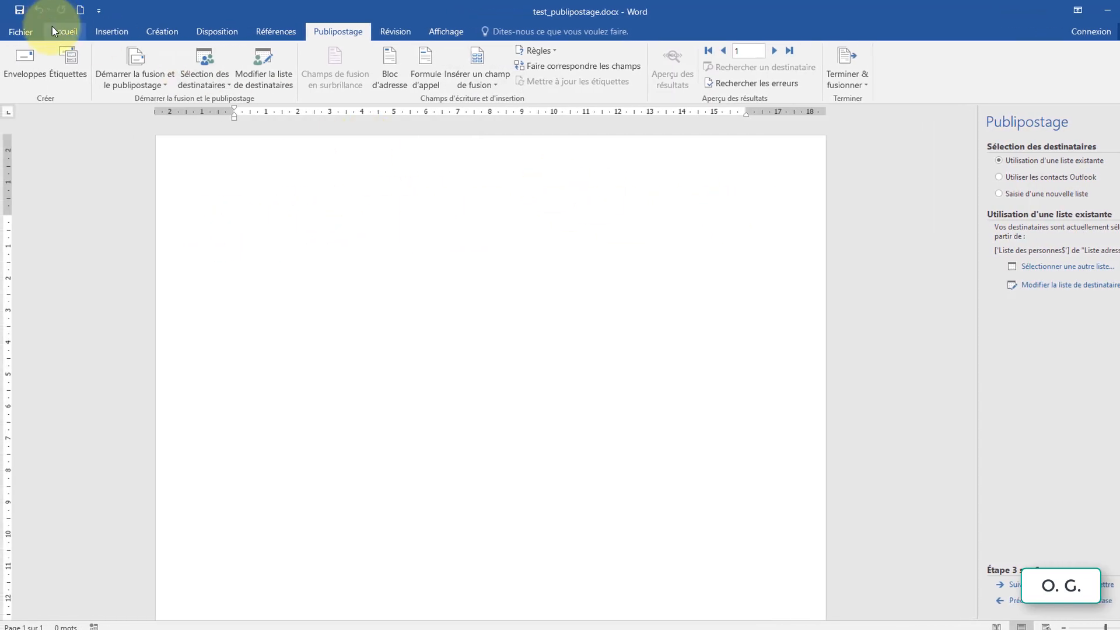
left_click(53, 28)
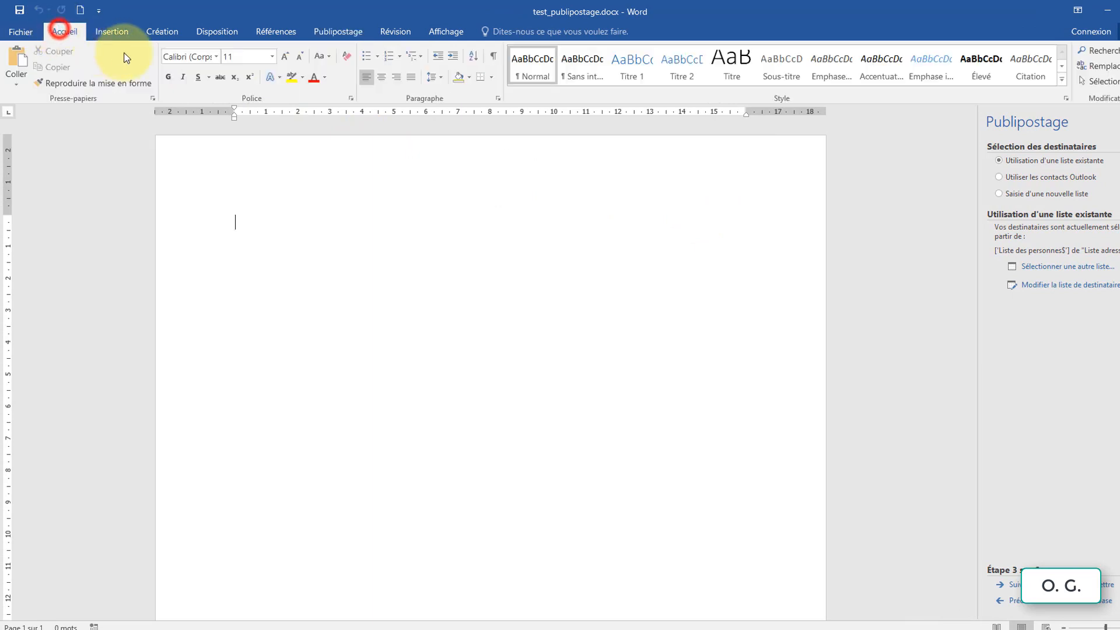
left_click(398, 81)
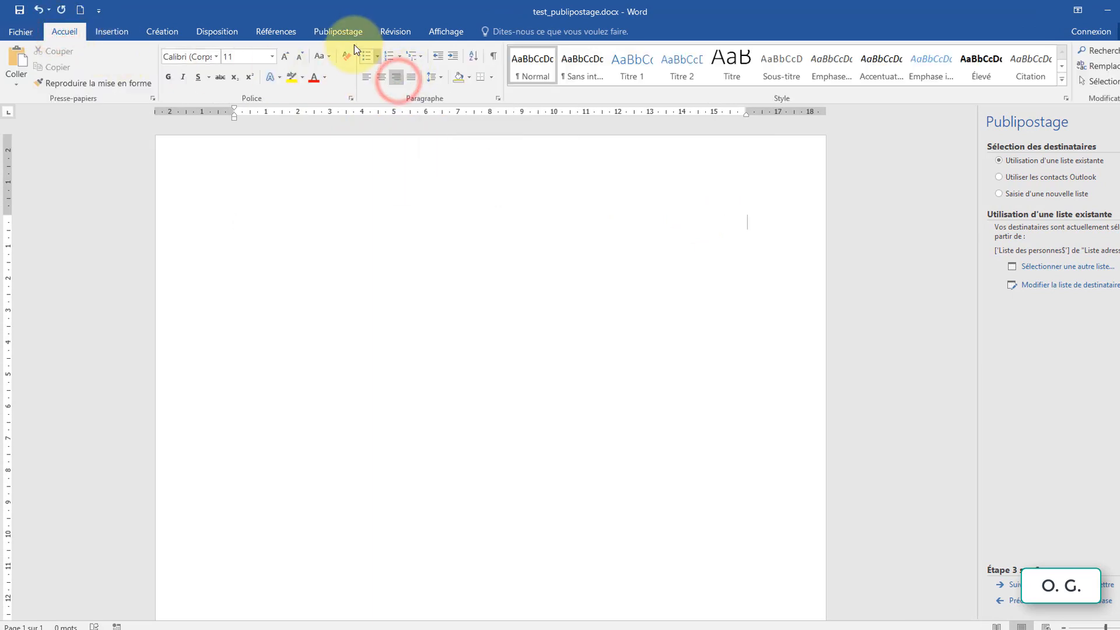
Step: Insert the merge fields CIVILITE, PRENOM and NOM on the right-aligned first line, separated by spaces, and start a new line
left_click(343, 32)
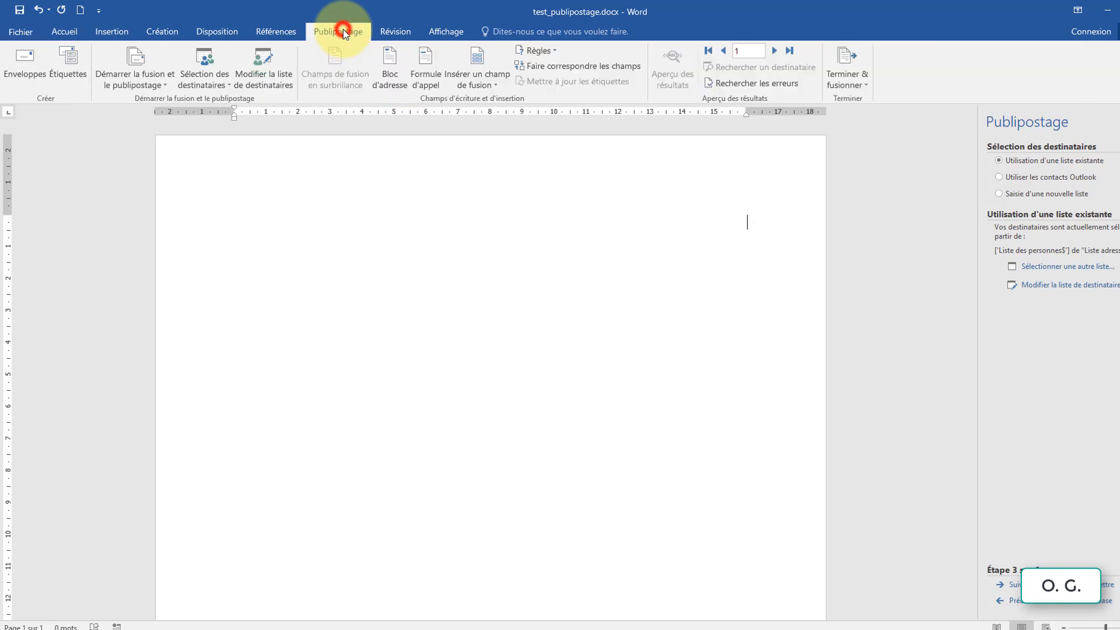
left_click(478, 80)
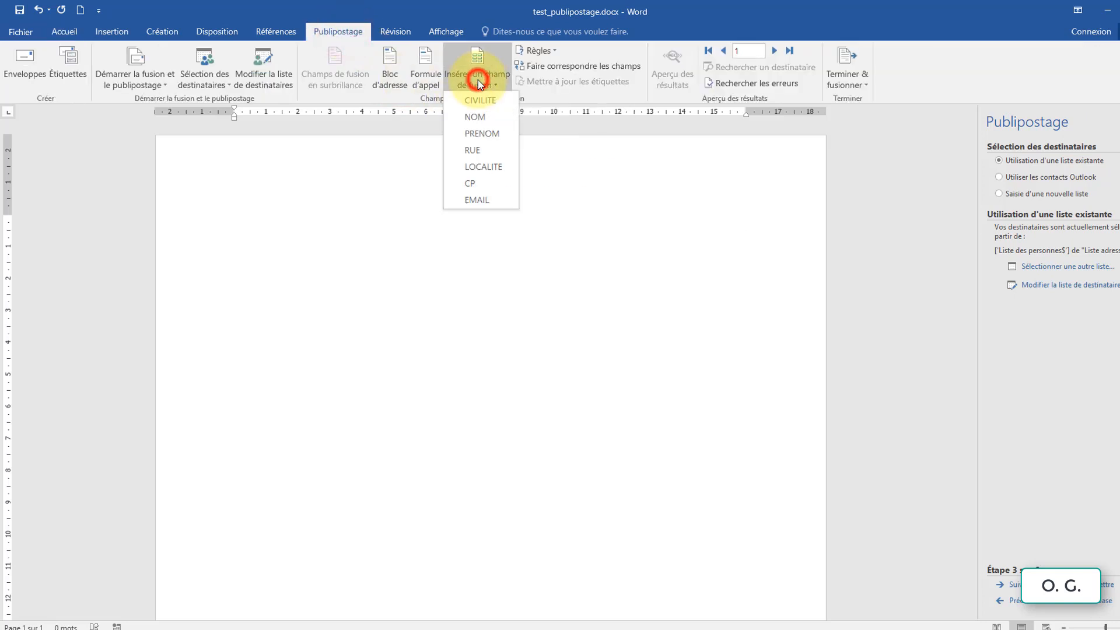
left_click(484, 100)
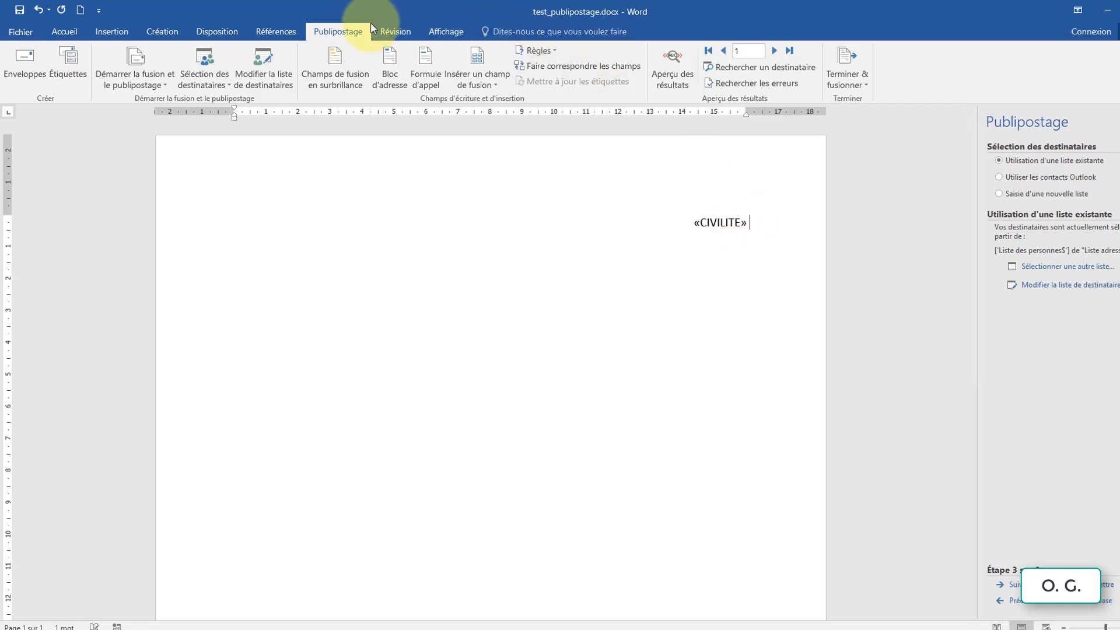
left_click(491, 85)
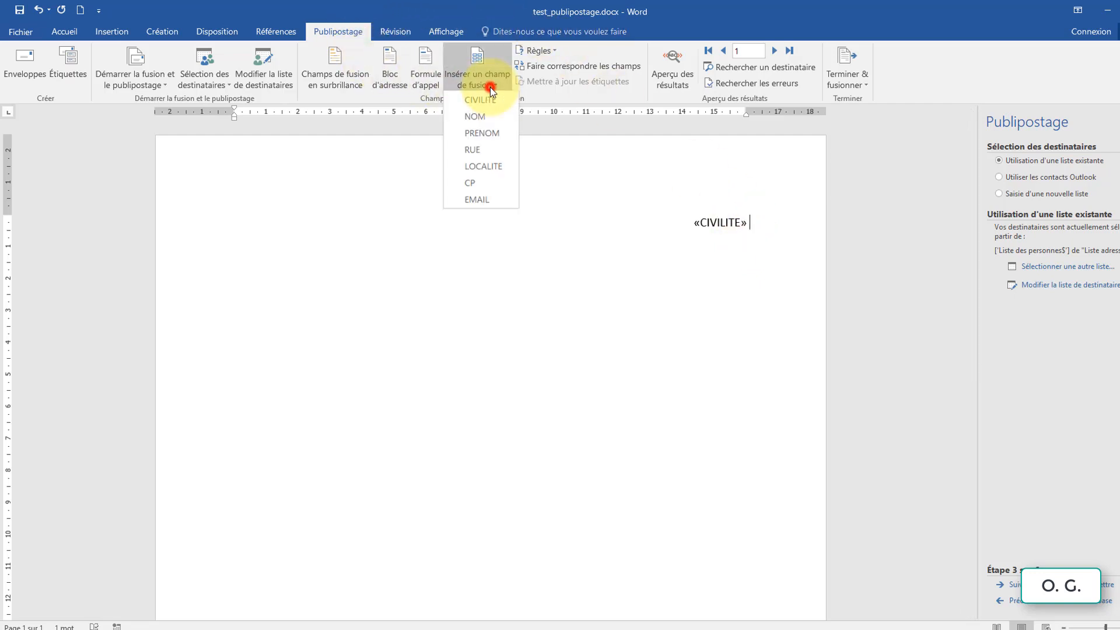
left_click(477, 134)
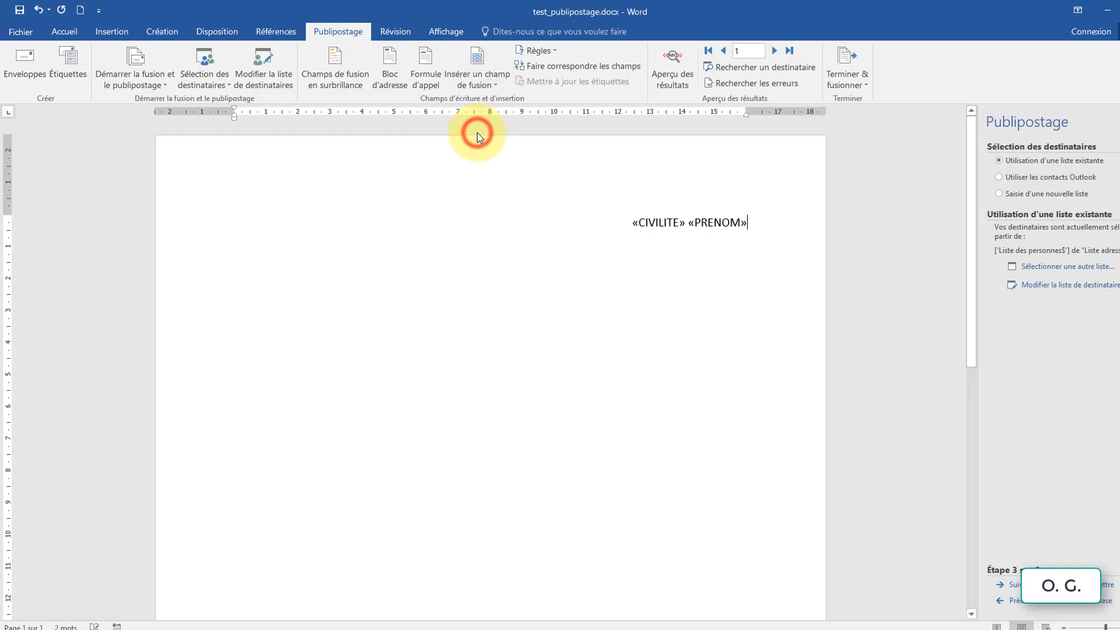
left_click(479, 81)
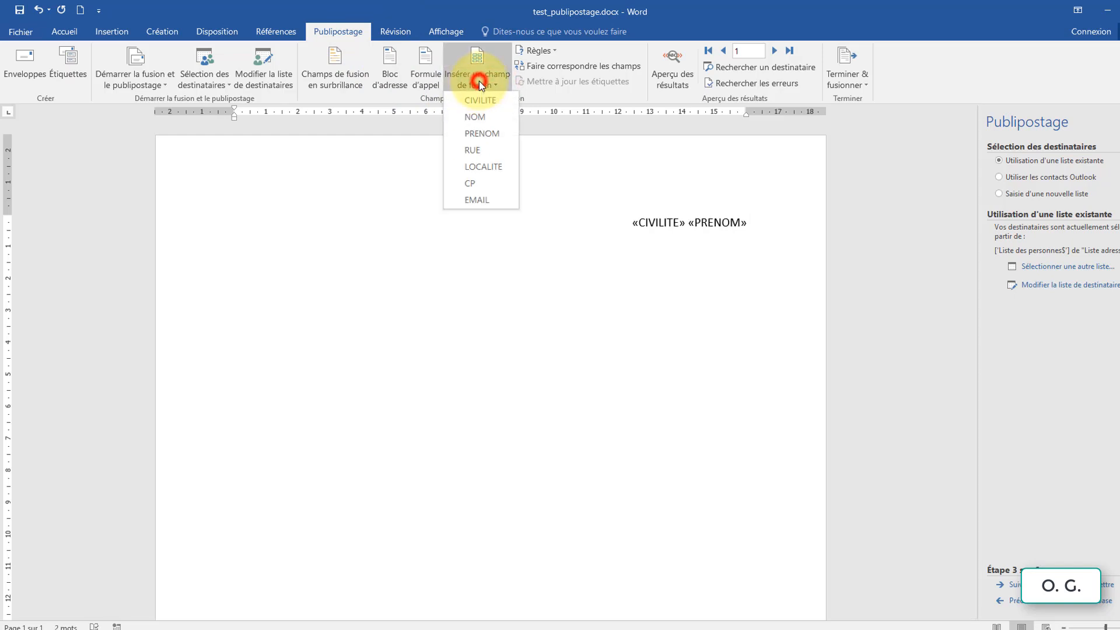
left_click(482, 118)
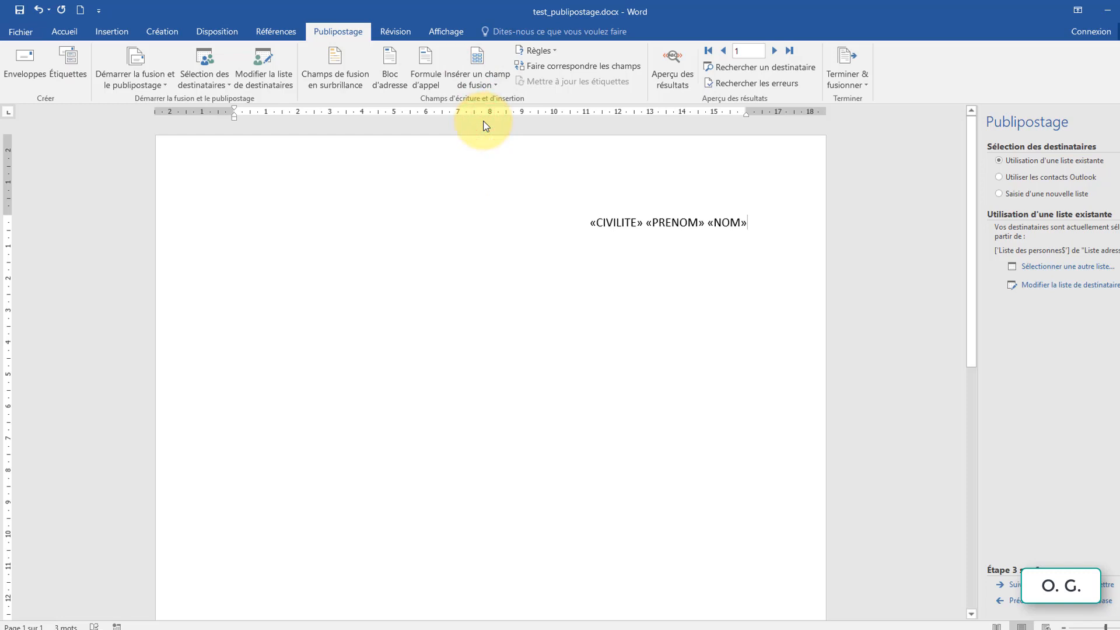
key("Return")
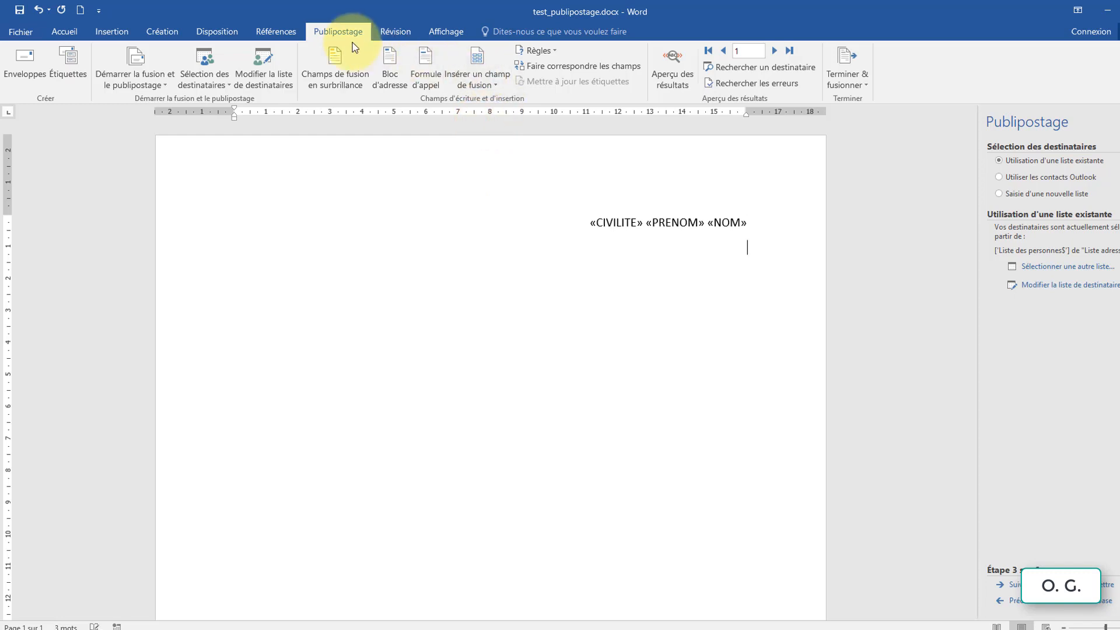
Step: Insert the merge field RUE on the second line and CP and LOCALITE, separated by a space, on the third, followed by three new lines
left_click(480, 86)
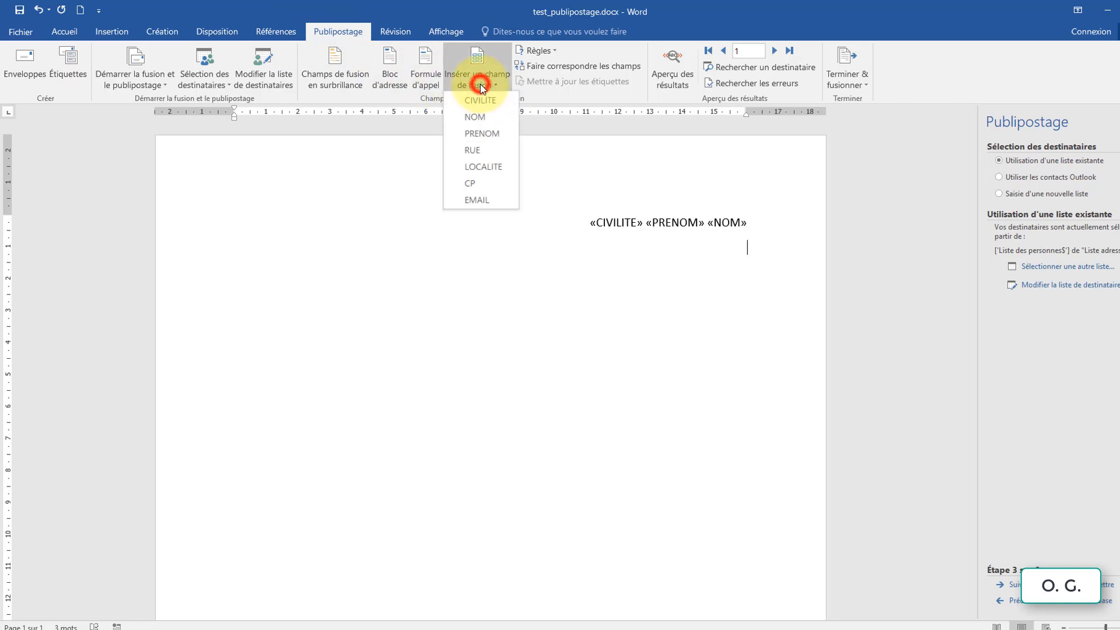
left_click(473, 151)
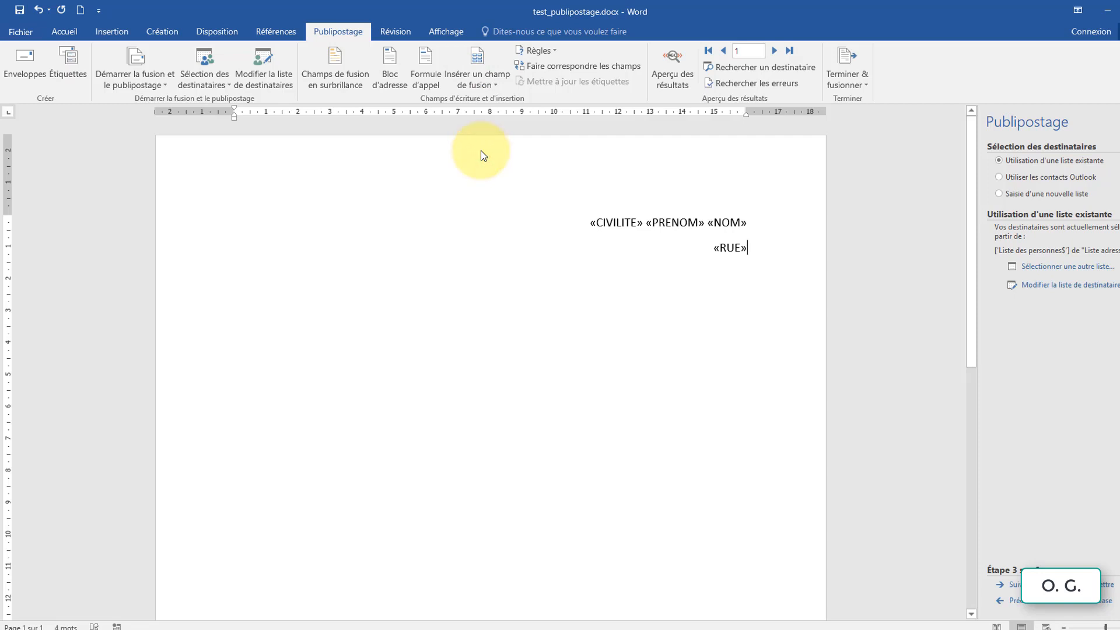
key("Return")
left_click(467, 85)
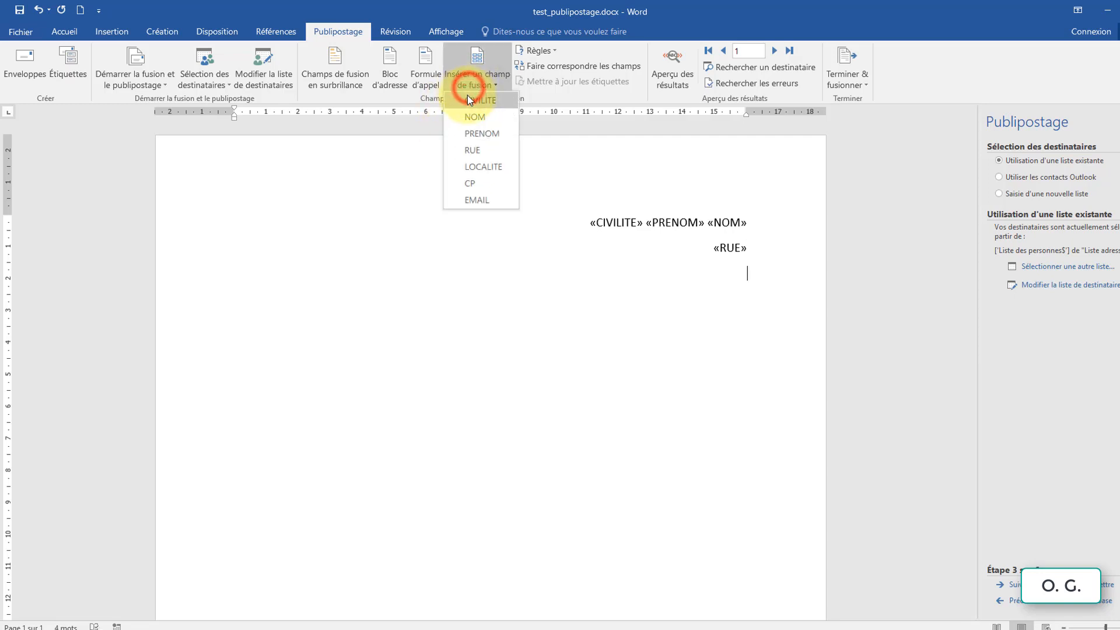
left_click(464, 180)
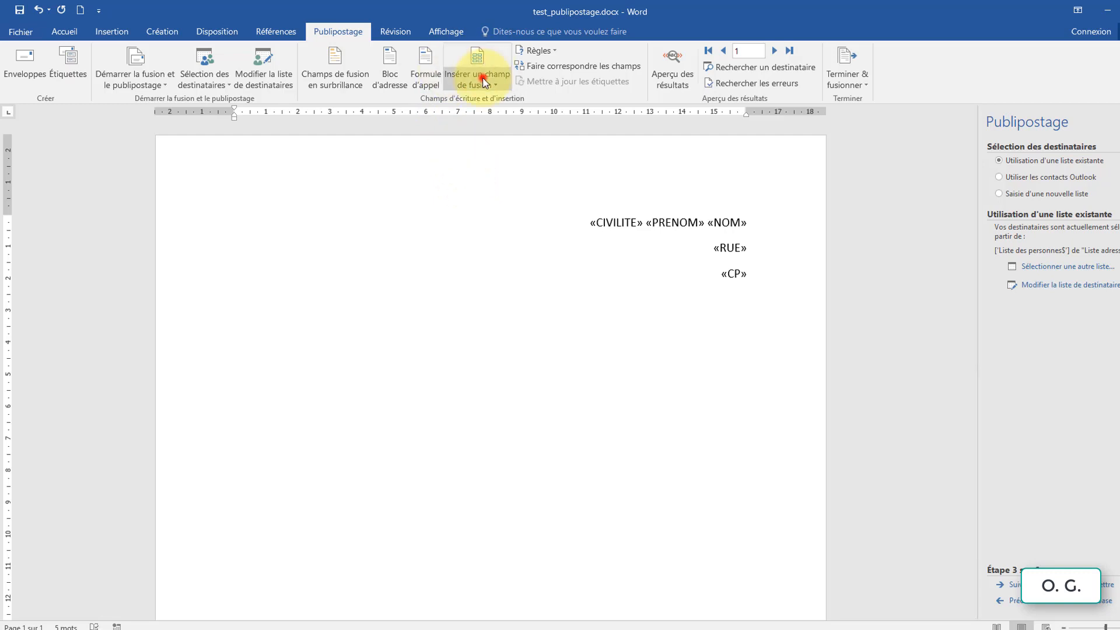
left_click(482, 82)
left_click(476, 164)
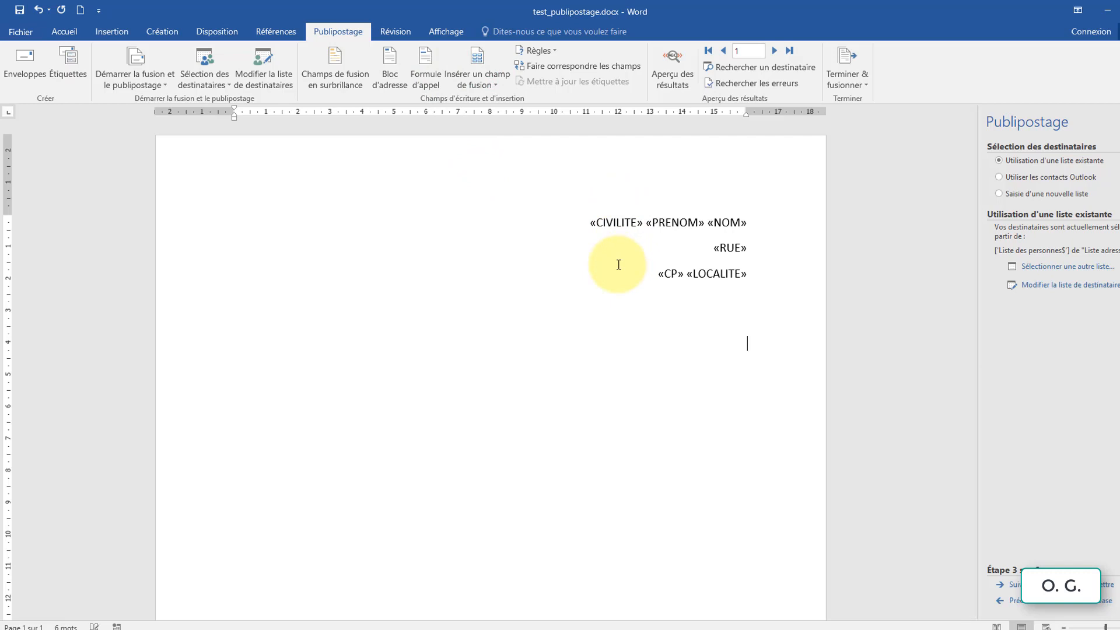
Step: Show the formatting marks, left-align the last empty paragraph below the address block and add another line after it
left_click(66, 31)
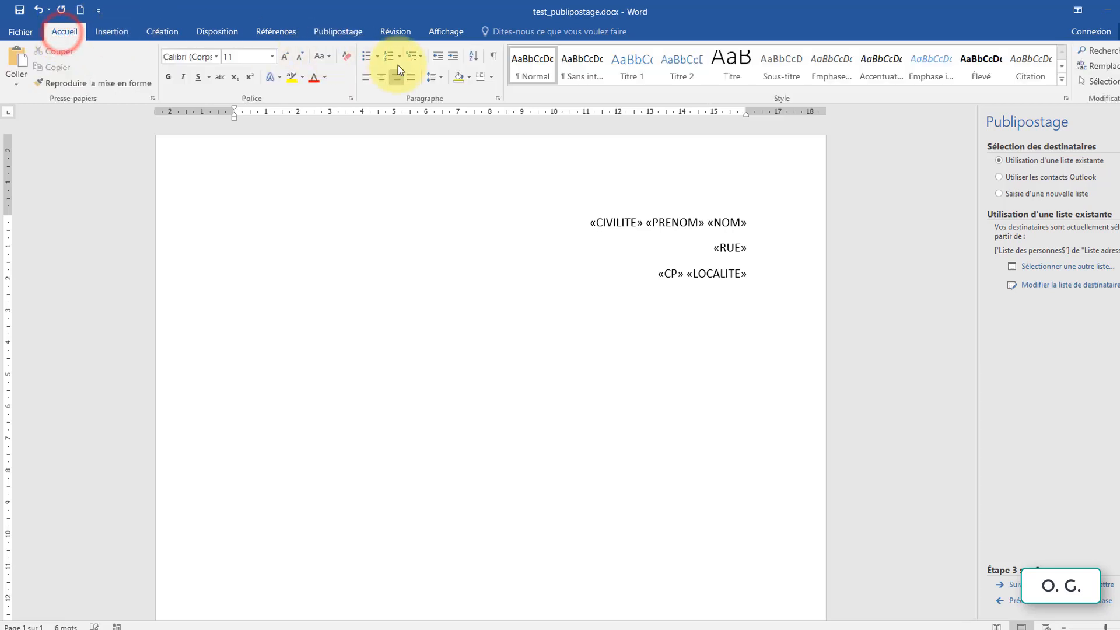
left_click(495, 56)
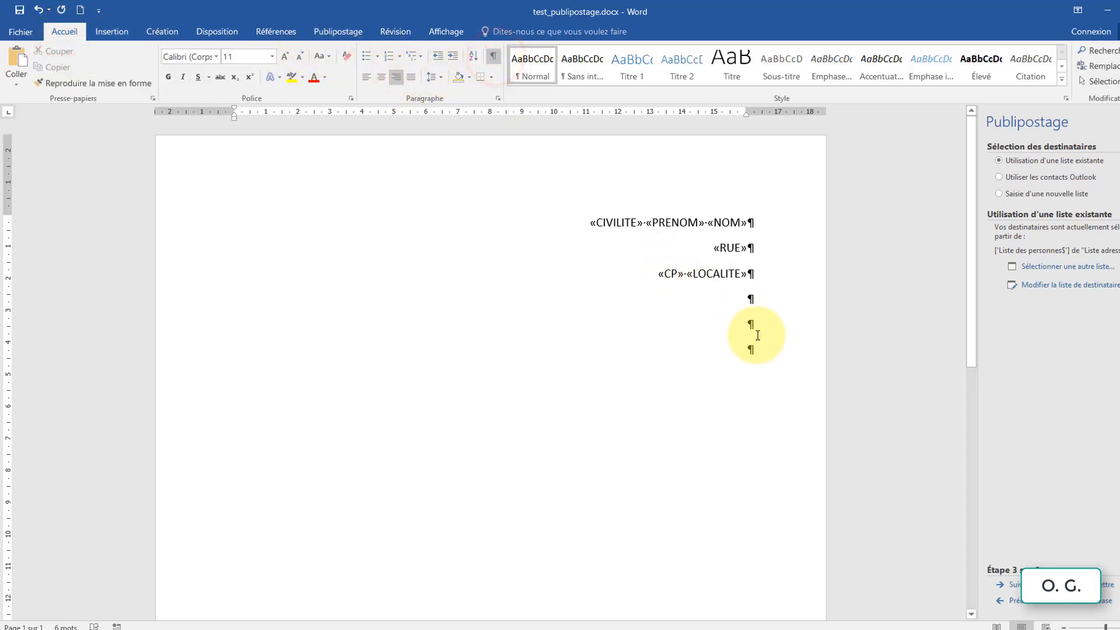
left_click(366, 77)
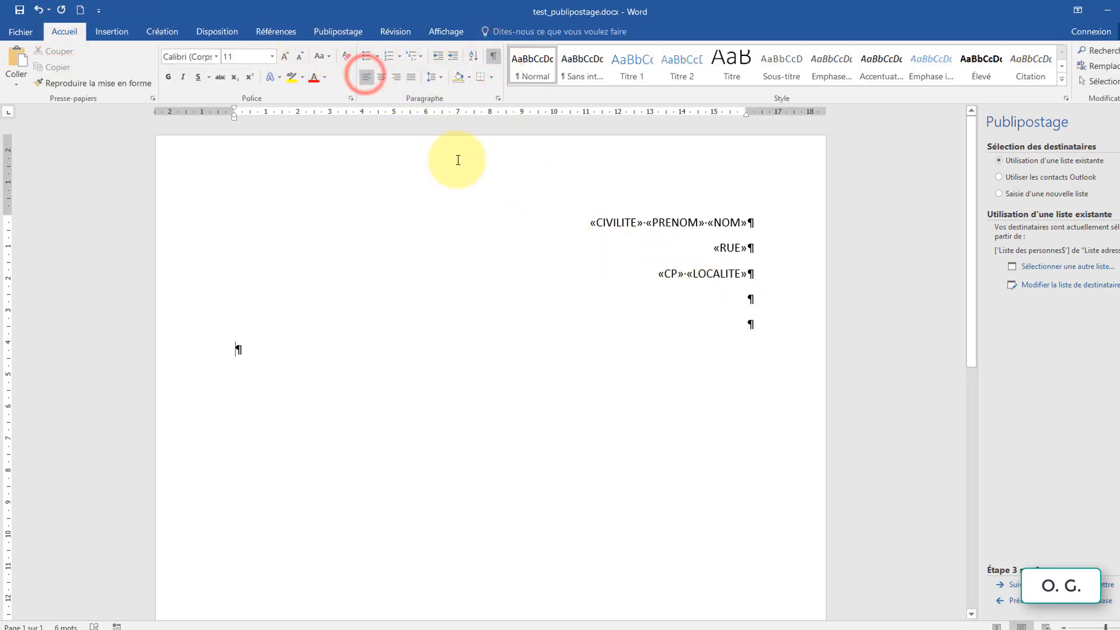
key("Return")
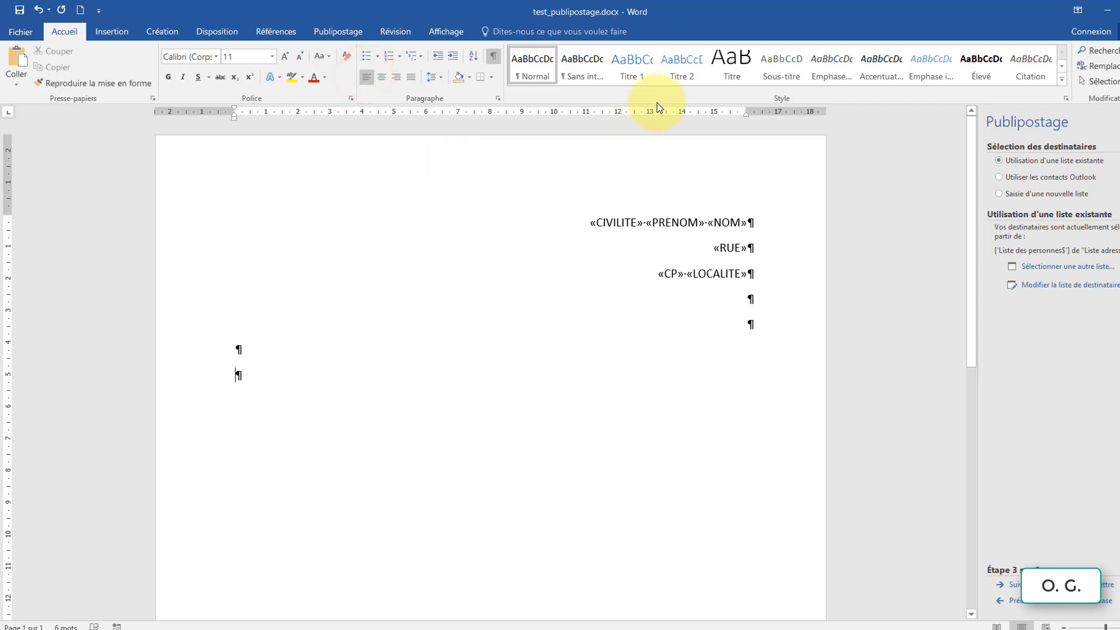
Step: Copy the CIVILITE, PRENOM and NOM line into the last empty paragraph as a salutation, left-align it and end it with a comma
left_click_drag(581, 223, 752, 226)
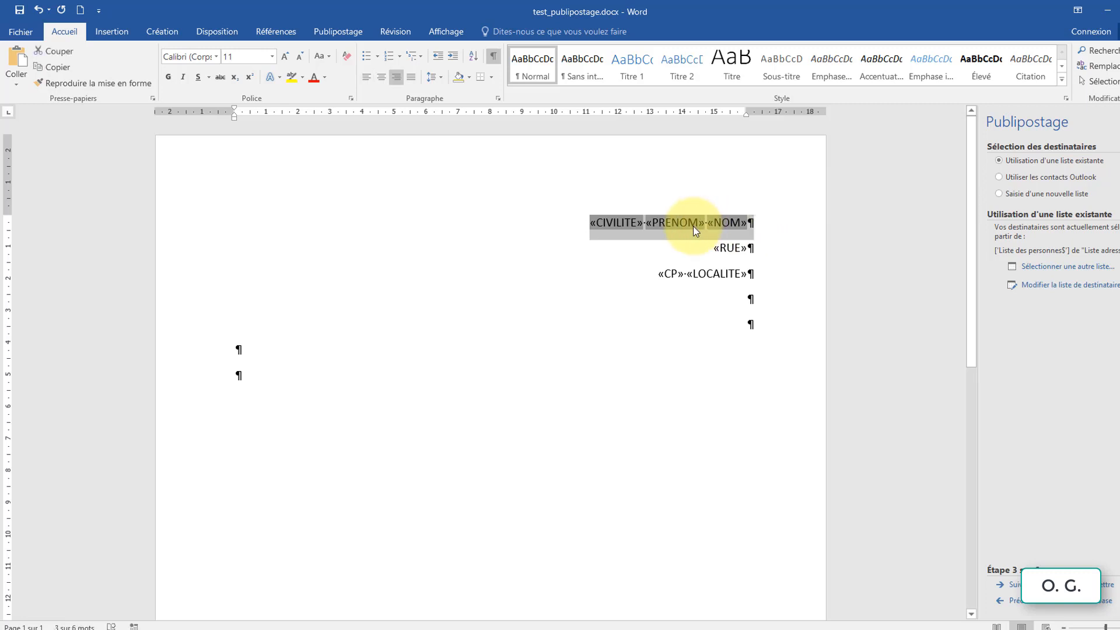
left_click(266, 375)
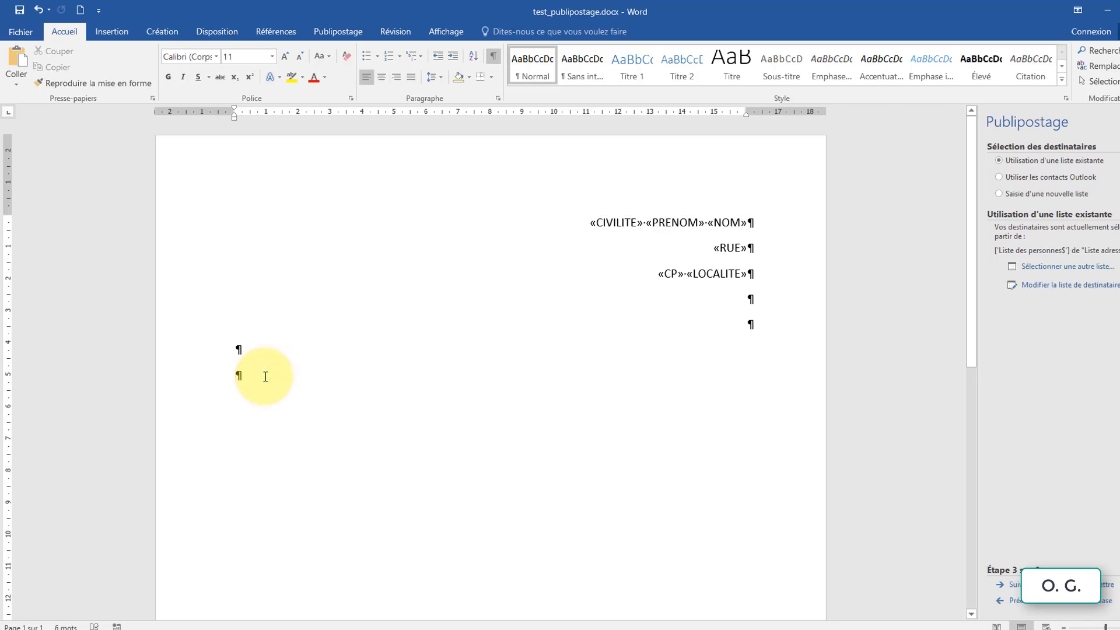
type("«CIVILITE» «PRENOM» «NOM»")
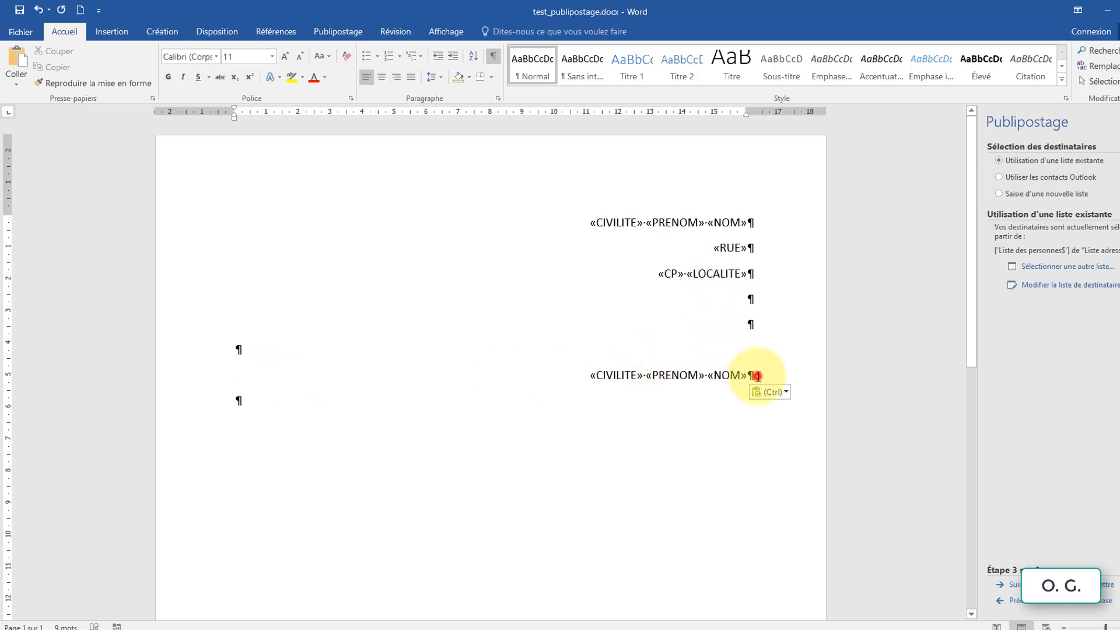
left_click(755, 375)
left_click(365, 76)
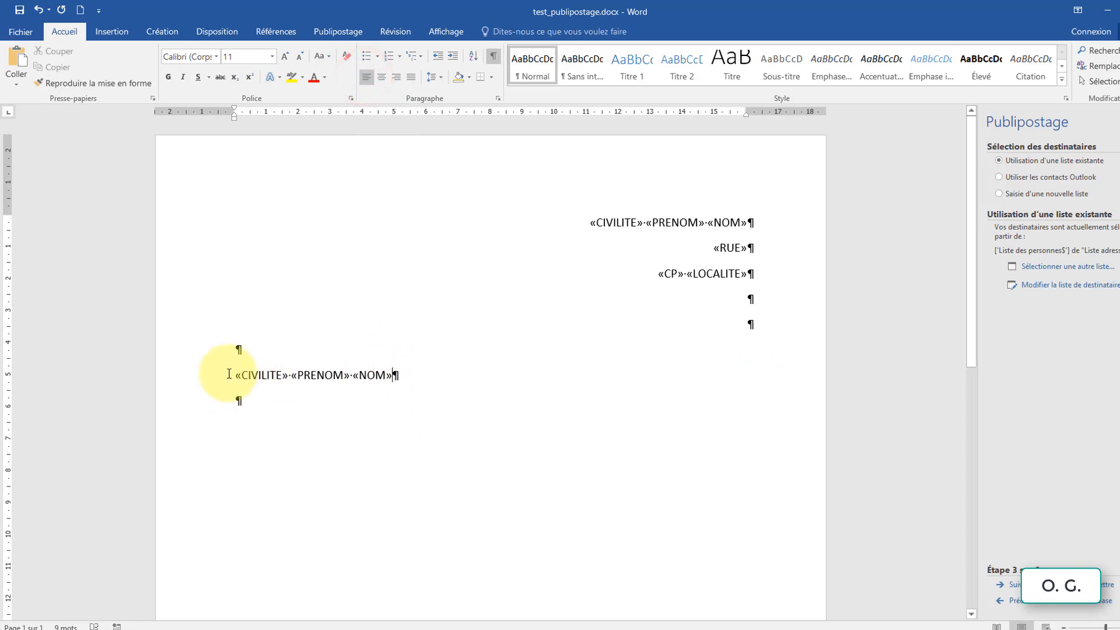
left_click(443, 375)
type(",")
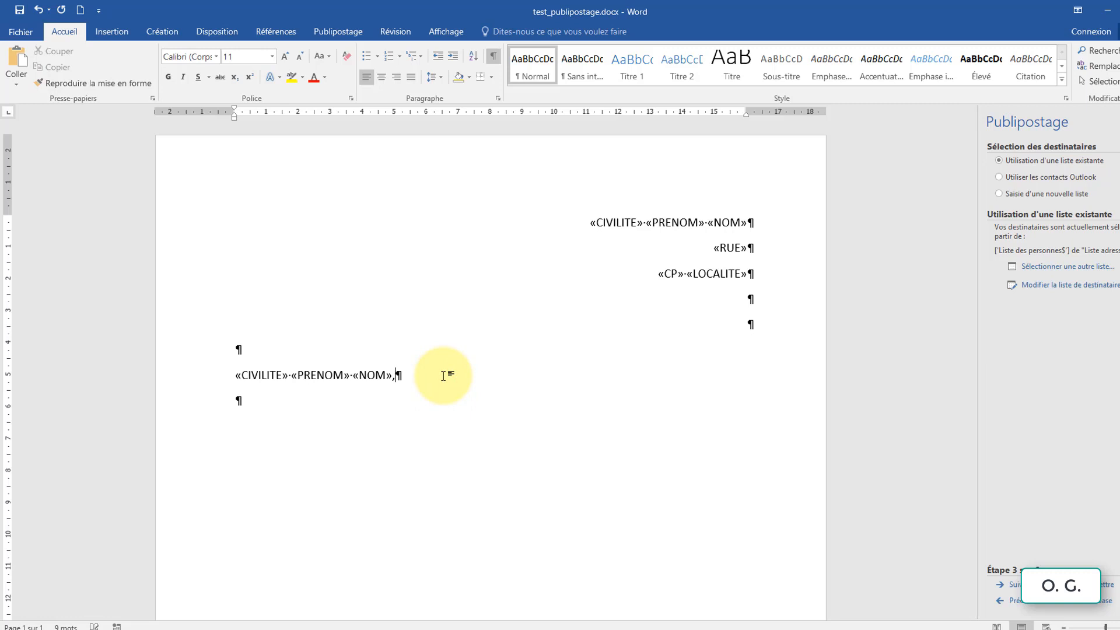
Step: Leave a blank line below the salutation, write "Suite à conversation...." as the letter's body text and add blank lines after it
key("Return")
key("Return")
type("Suite à conc")
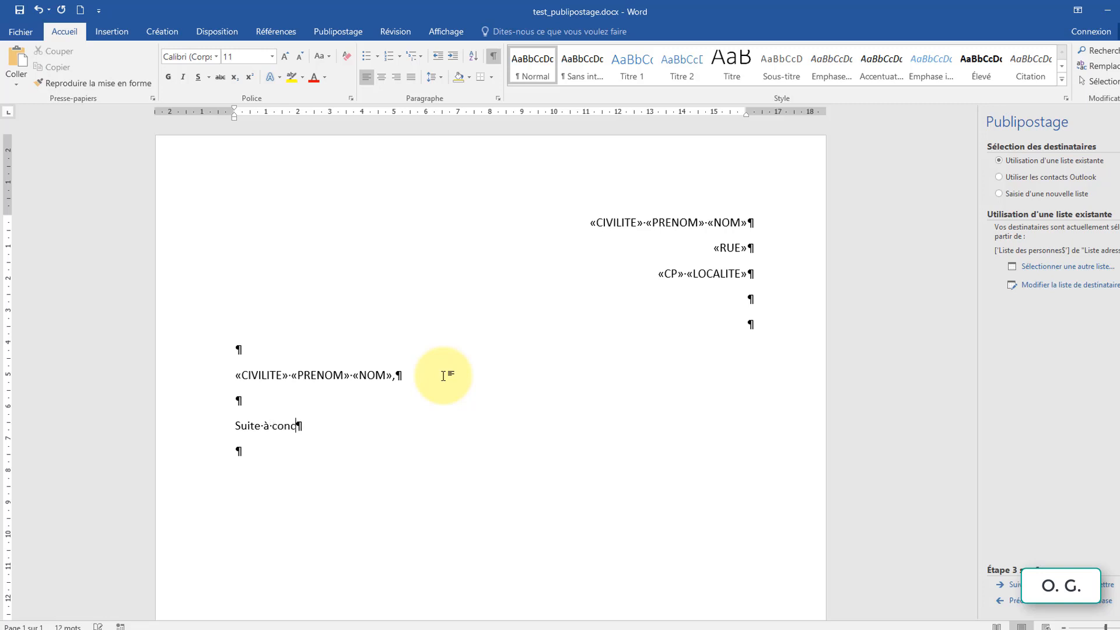
key("BackSpace")
type("versation....")
key("Return")
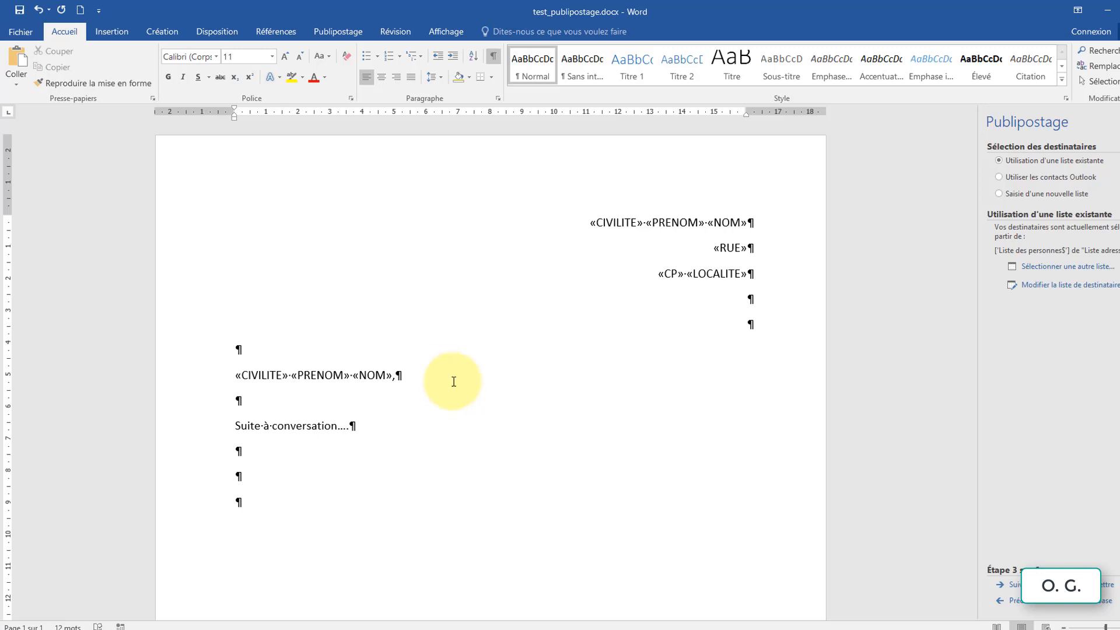
Step: Preview the merge results and browse forward and back through the recipients' records to check the filled-in letter
left_click(350, 33)
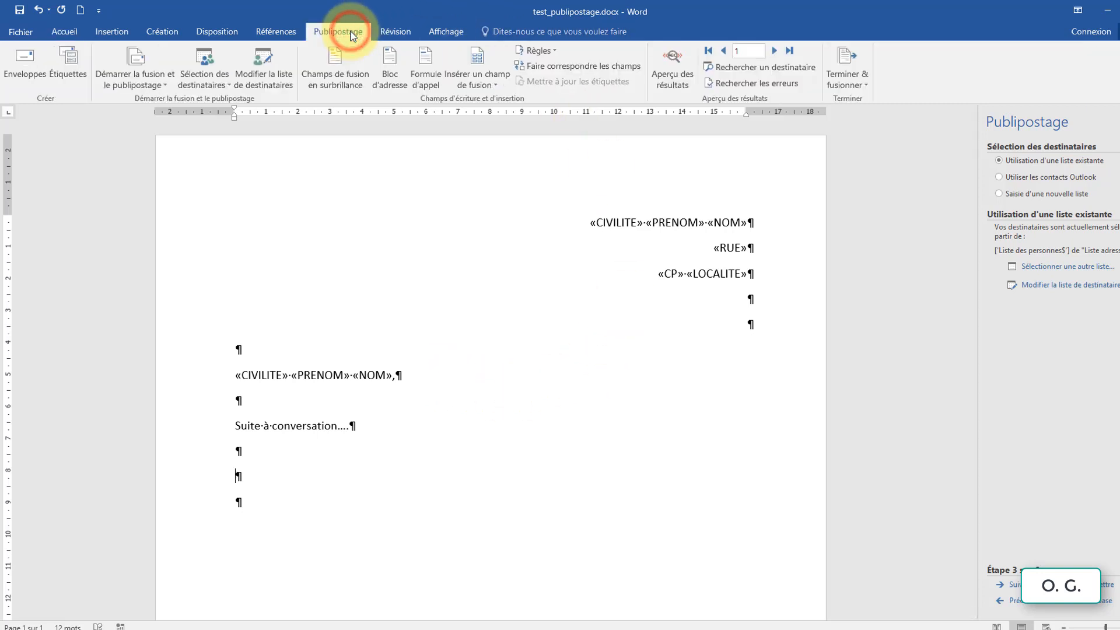
left_click(686, 87)
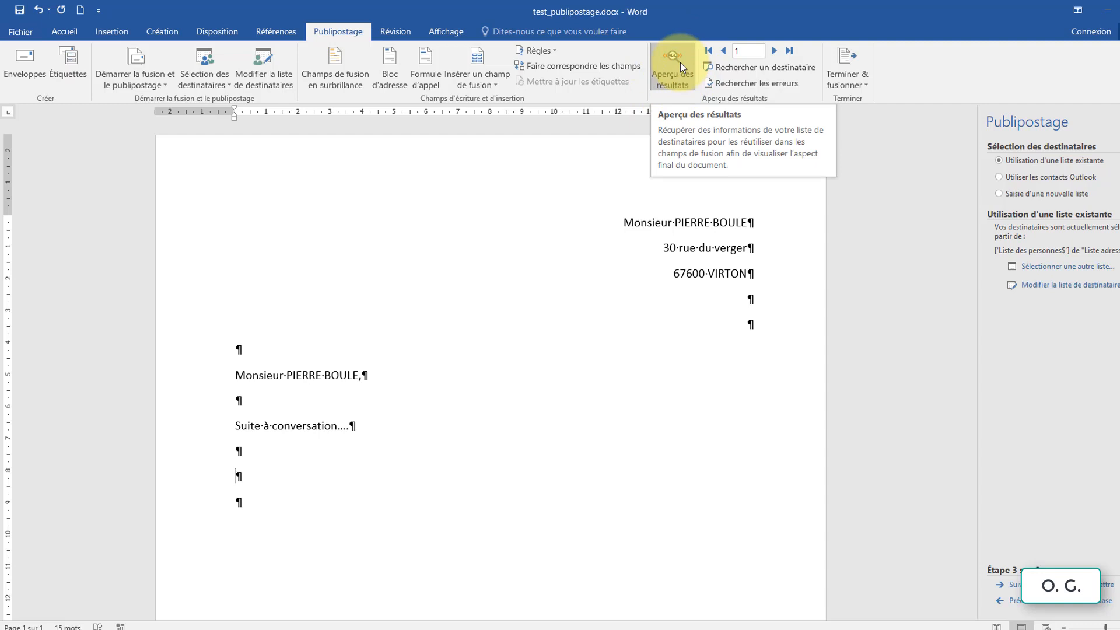
left_click(776, 52)
left_click(775, 51)
left_click(775, 52)
left_click(775, 52)
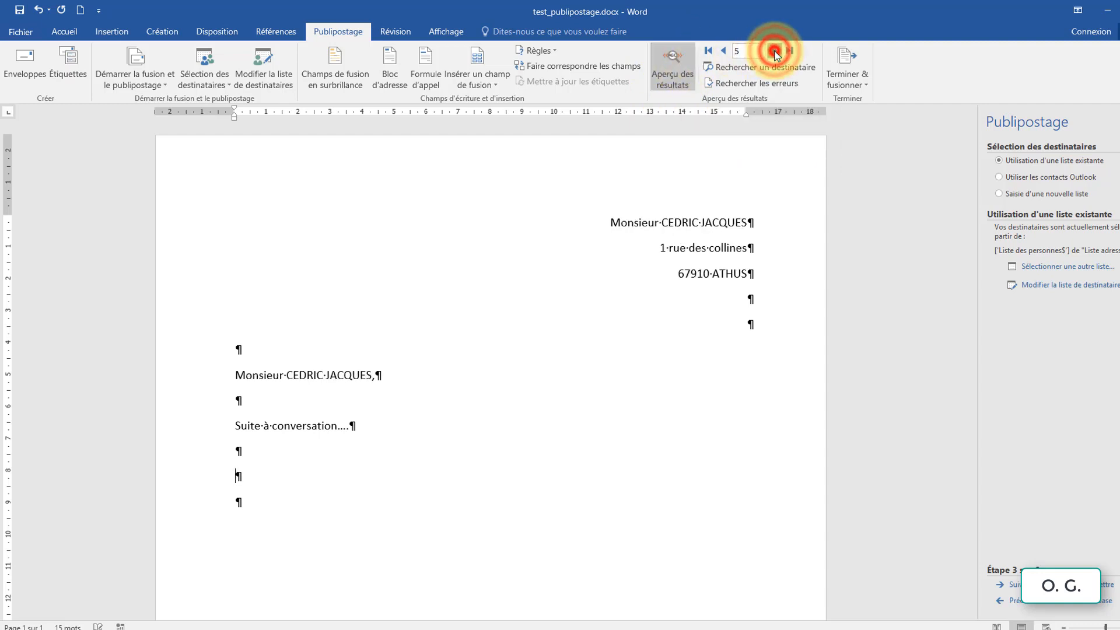
left_click(775, 52)
left_click(775, 52)
left_click(776, 52)
left_click(775, 52)
left_click(775, 52)
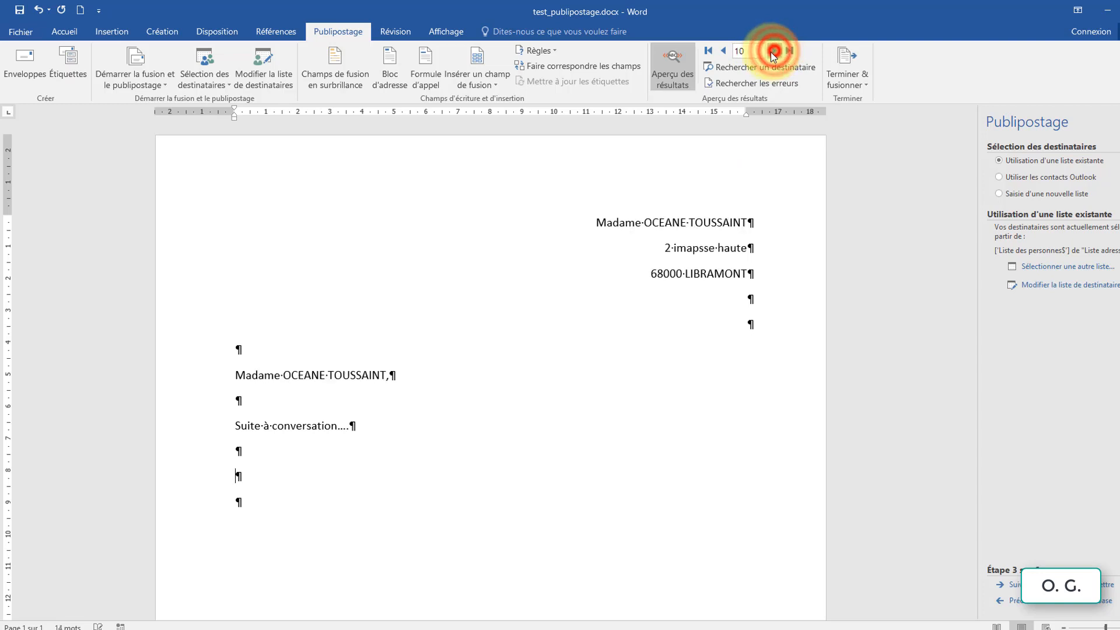
left_click(723, 52)
left_click(723, 52)
left_click(723, 53)
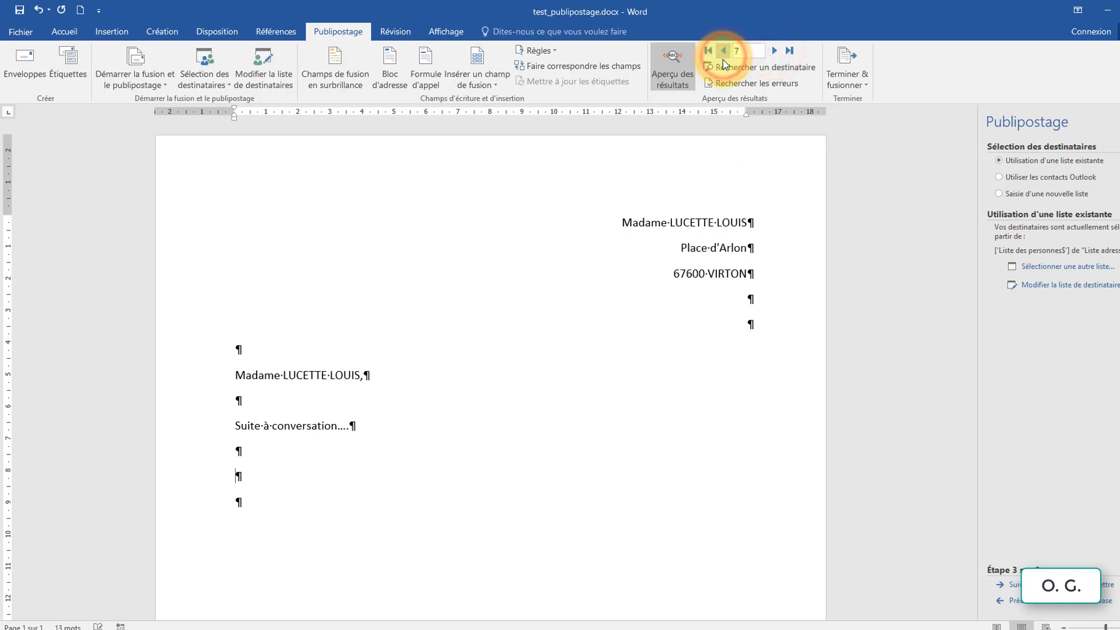
Step: Finish the merge by generating editable individual letters in a new document for all records
left_click(845, 83)
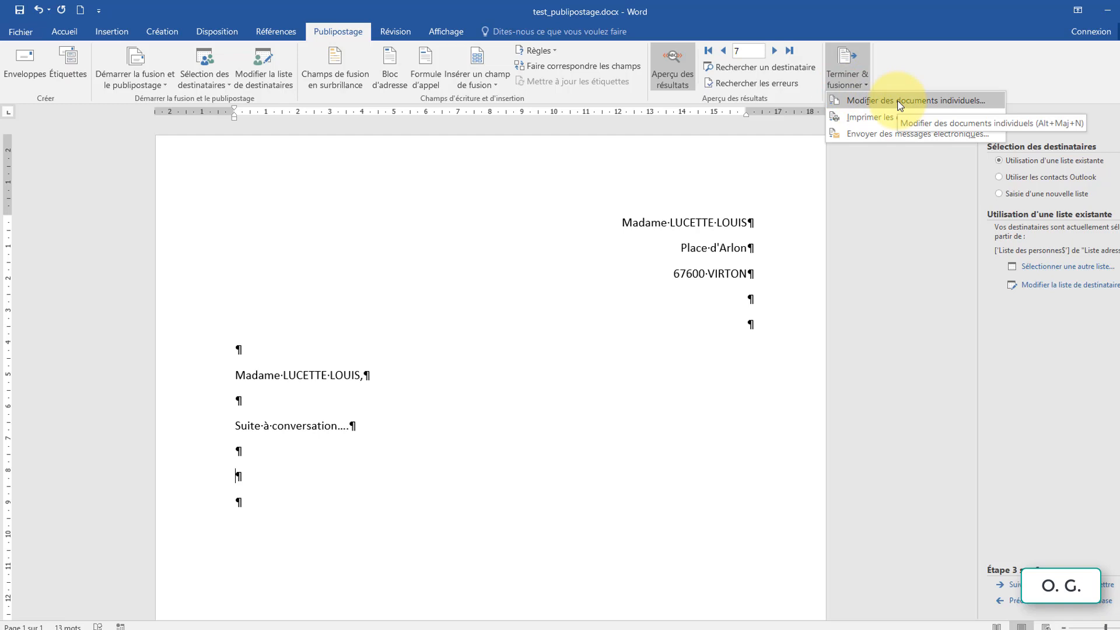
left_click(947, 99)
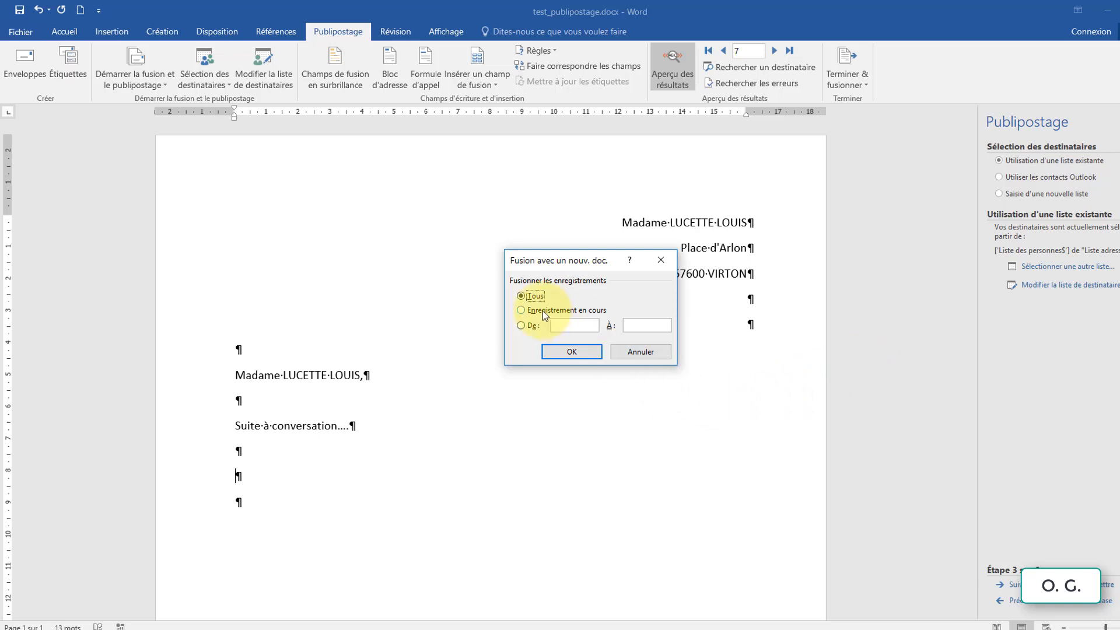
left_click(575, 354)
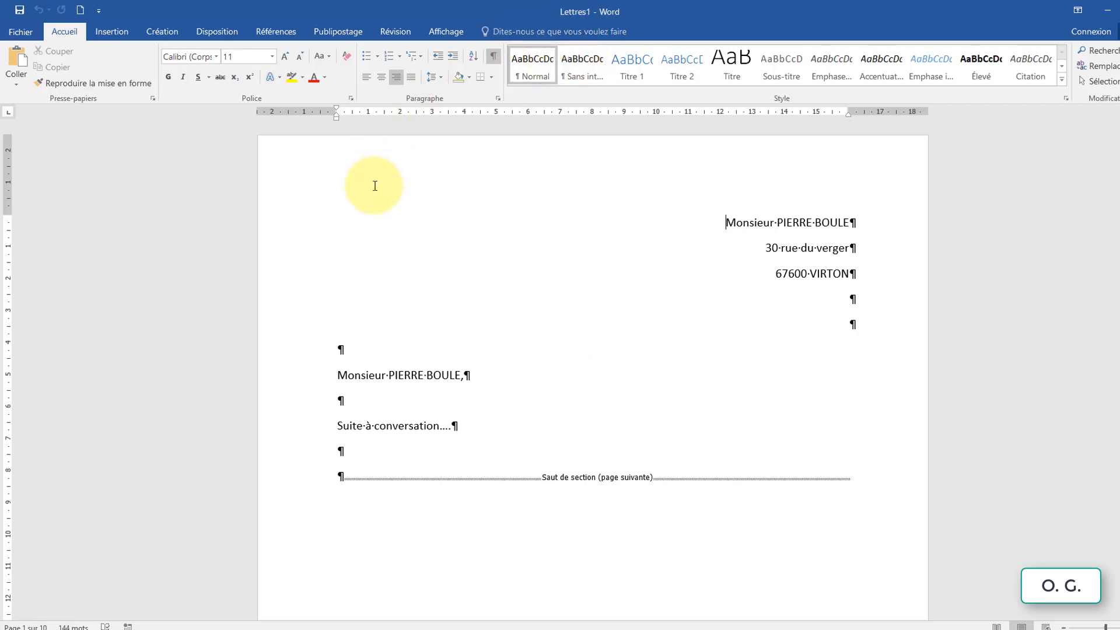
Step: Examine the address block of the first merged letter and look through the following recipients' letters
left_click(806, 223)
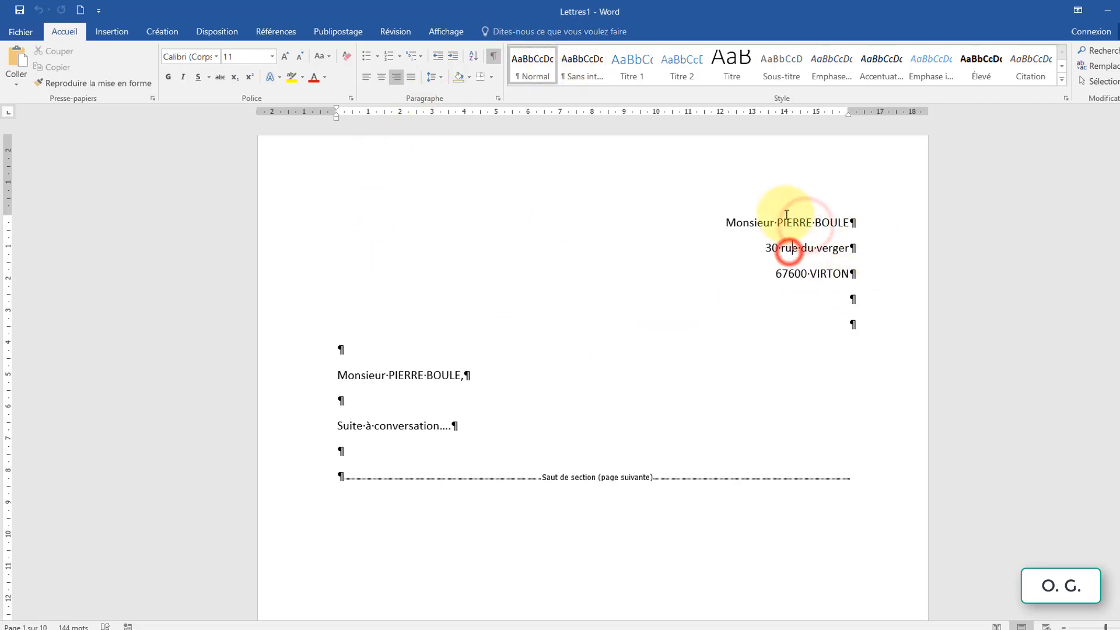
left_click_drag(783, 222, 812, 223)
left_click(838, 224)
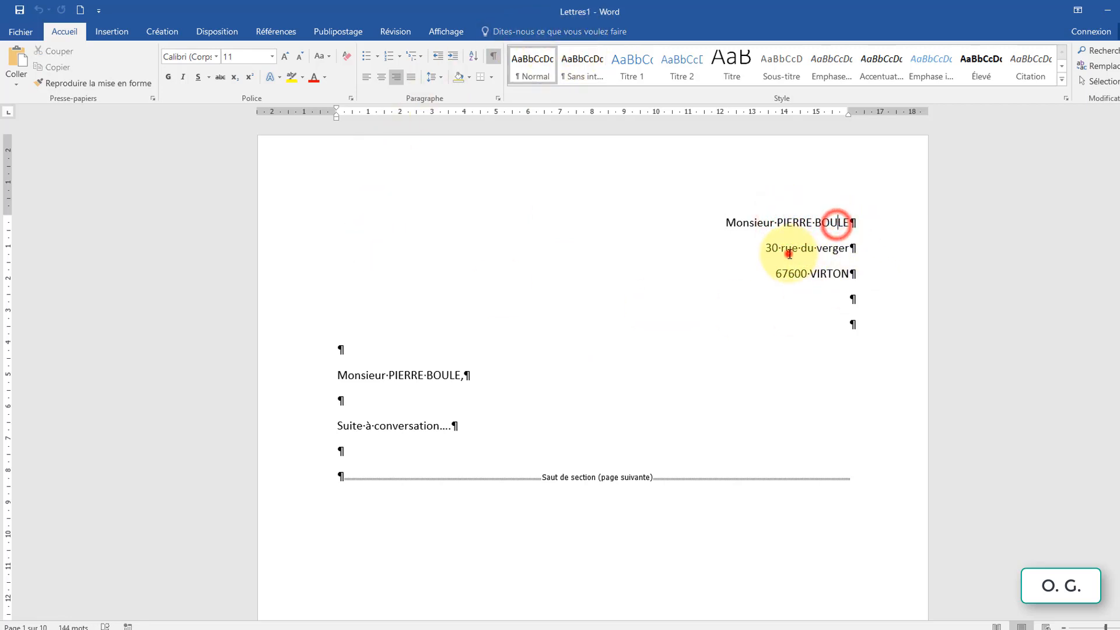
left_click(838, 245)
scroll(642, 359, "down", 1)
scroll(642, 360, "down", 20)
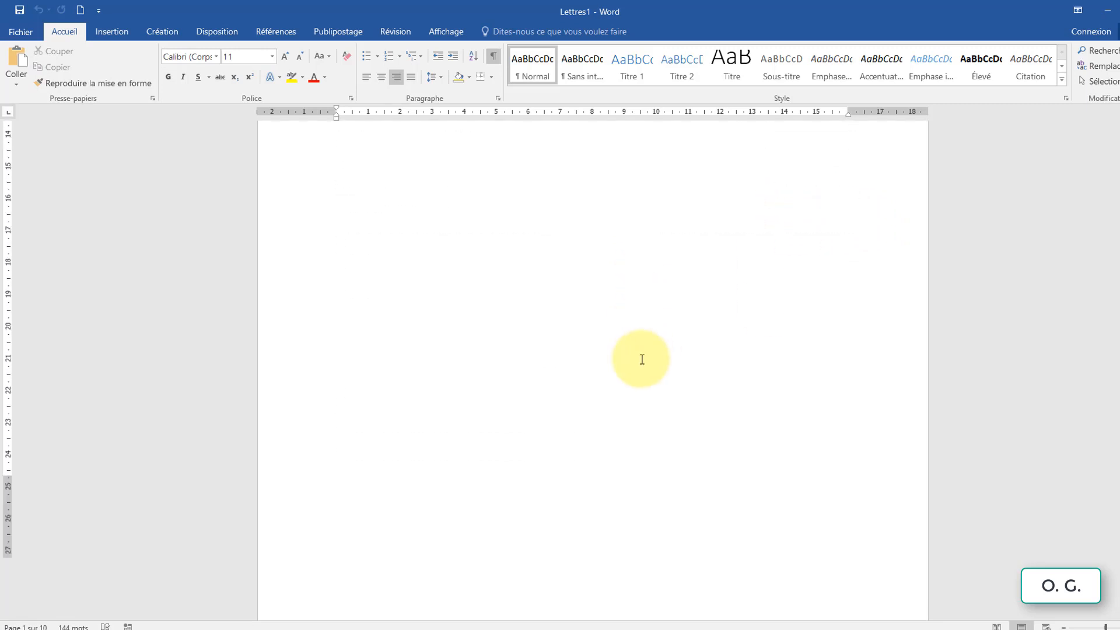
scroll(641, 359, "down", 20)
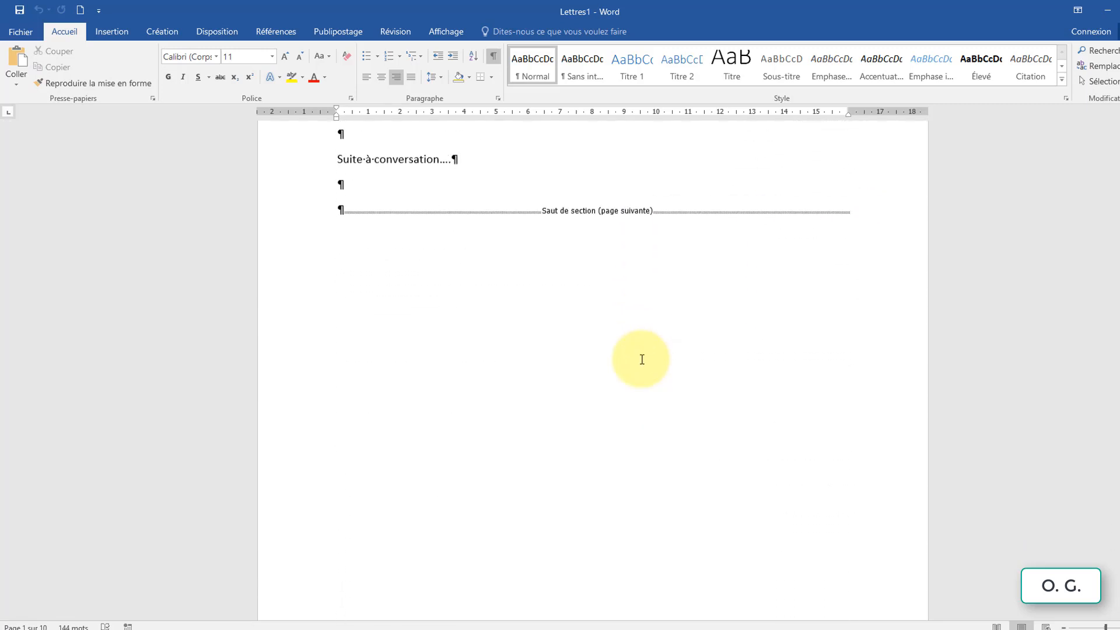
scroll(642, 360, "down", 20)
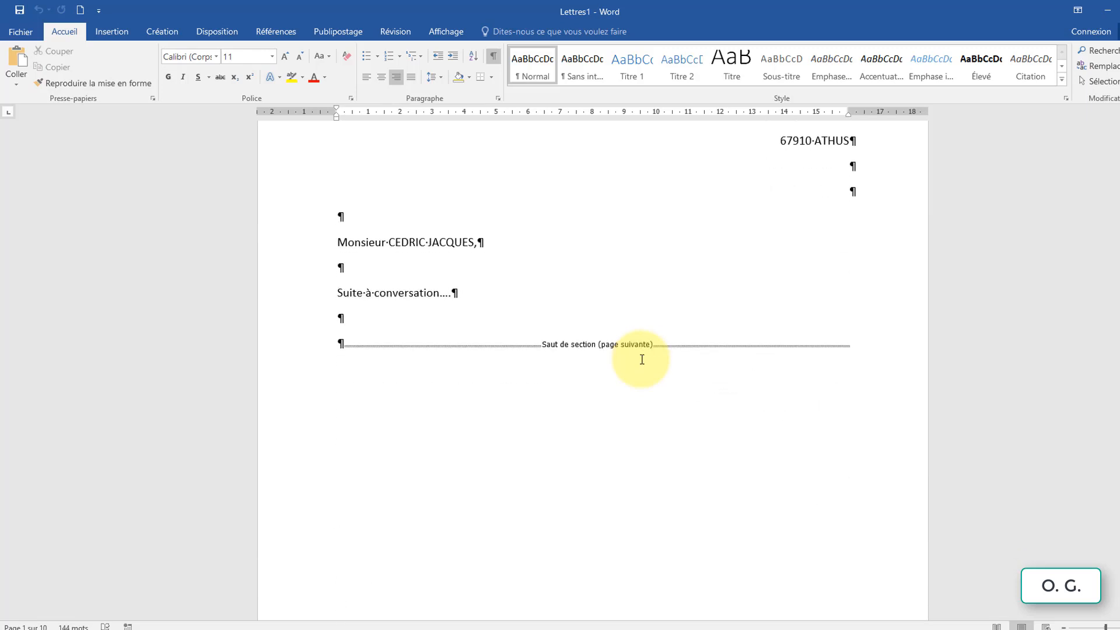
scroll(641, 359, "down", 20)
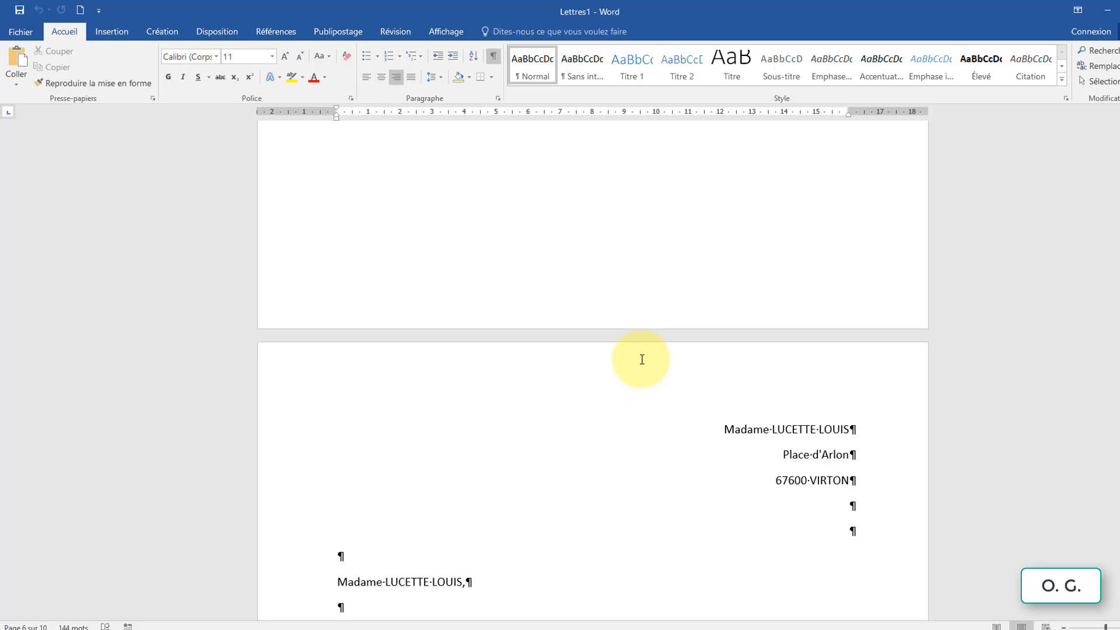
left_click(349, 29)
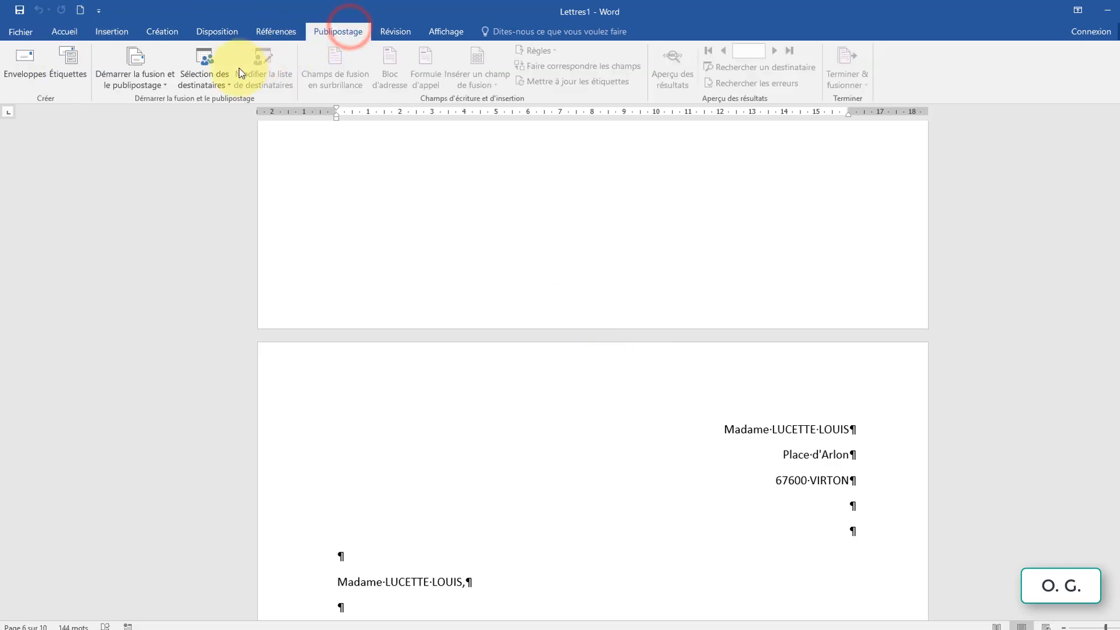
left_click(146, 88)
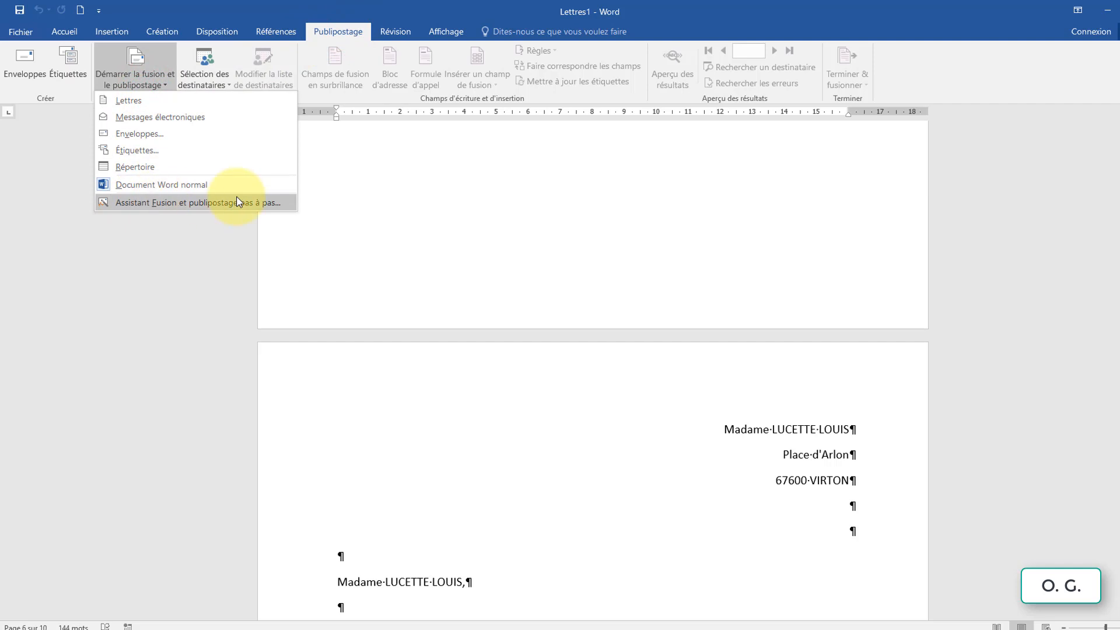
left_click(534, 278)
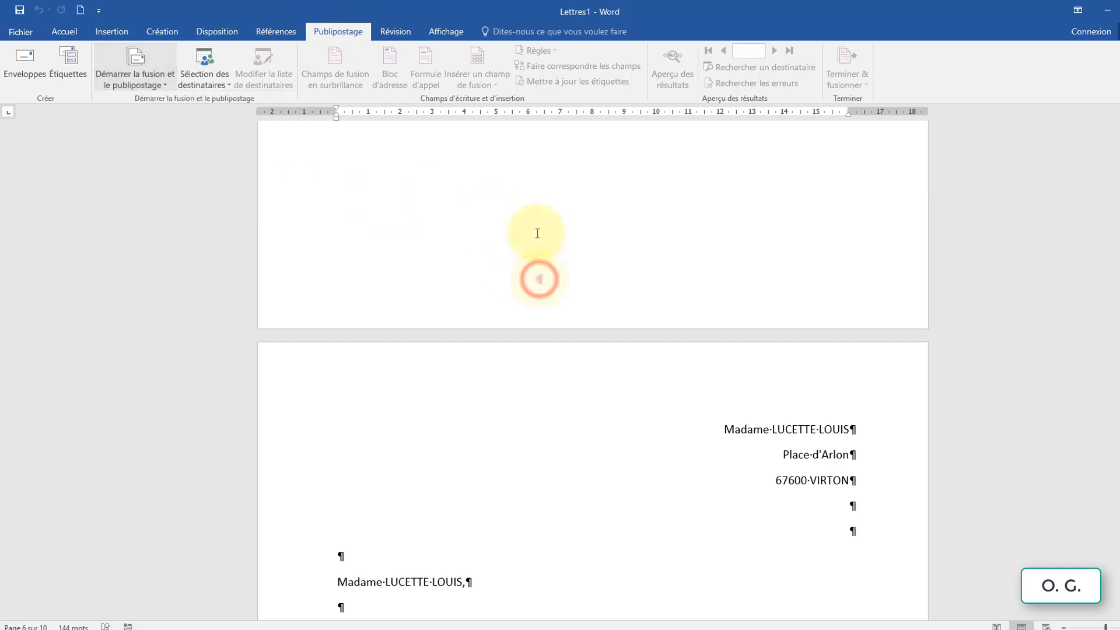